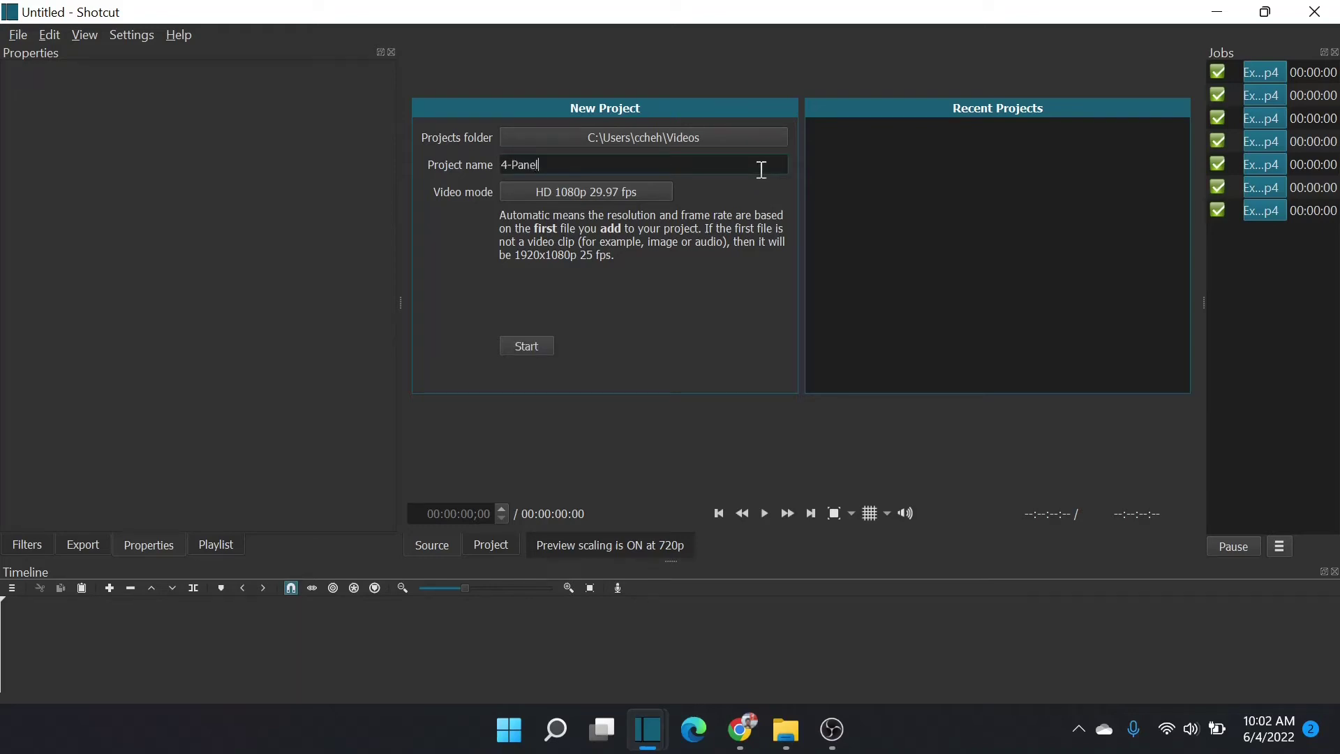
Name the new project 4-Panel-Split-Screen and create it.
{"action": "type", "text": "-Splitscreen"}
{"action": "key", "text": "BackSpace"}
{"action": "key", "text": "BackSpace"}
{"action": "key", "text": "BackSpace"}
{"action": "key", "text": "BackSpace"}
{"action": "key", "text": "BackSpace"}
{"action": "key", "text": "BackSpace"}
{"action": "type", "text": "-Screen"}
{"action": "left_click", "coordinate": [537, 346]}
Add the extra video tracks to the timeline.
{"action": "left_click", "coordinate": [99, 631]}
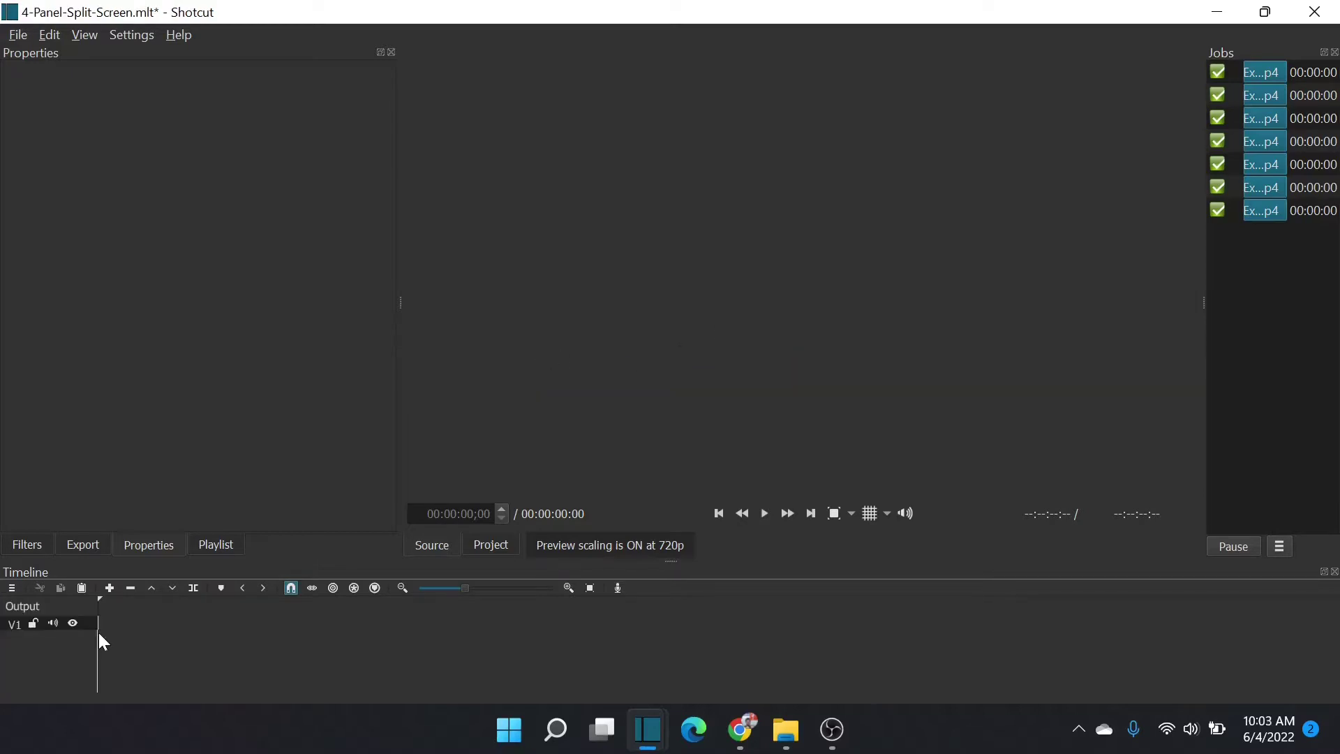
{"action": "key", "text": "ctrl+i"}
{"action": "key", "text": "ctrl+i"}
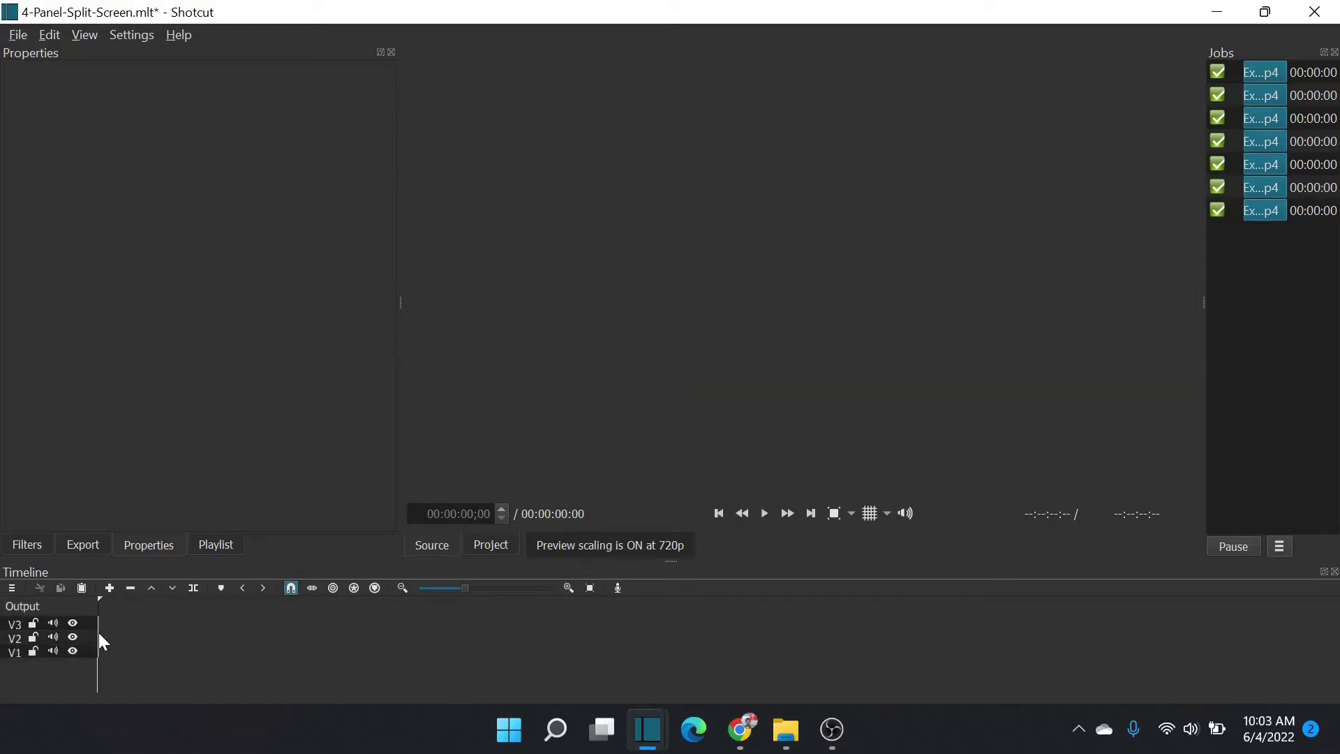
{"action": "key", "text": "ctrl+i"}
{"action": "key", "text": "ctrl+i"}
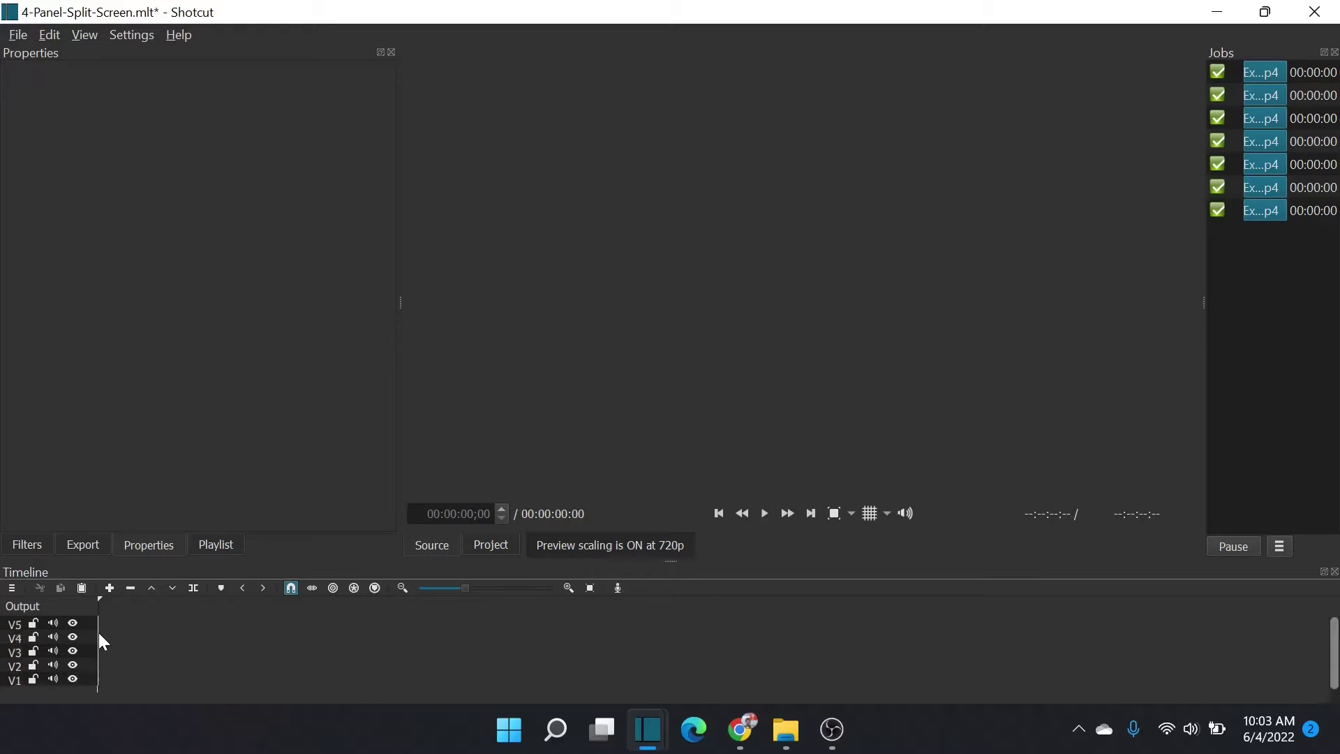
{"action": "left_click_drag", "start_coordinate": [21, 678], "coordinate": [104, 712]}
Name the video tracks bottom to top as Base, then O1 through O4.
{"action": "key", "text": "Tab"}
{"action": "type", "text": "b"}
{"action": "key", "text": "Tab"}
{"action": "type", "text": "O2"}
{"action": "key", "text": "Tab"}
{"action": "type", "text": "O3"}
{"action": "key", "text": "Tab"}
{"action": "type", "text": "O4"}
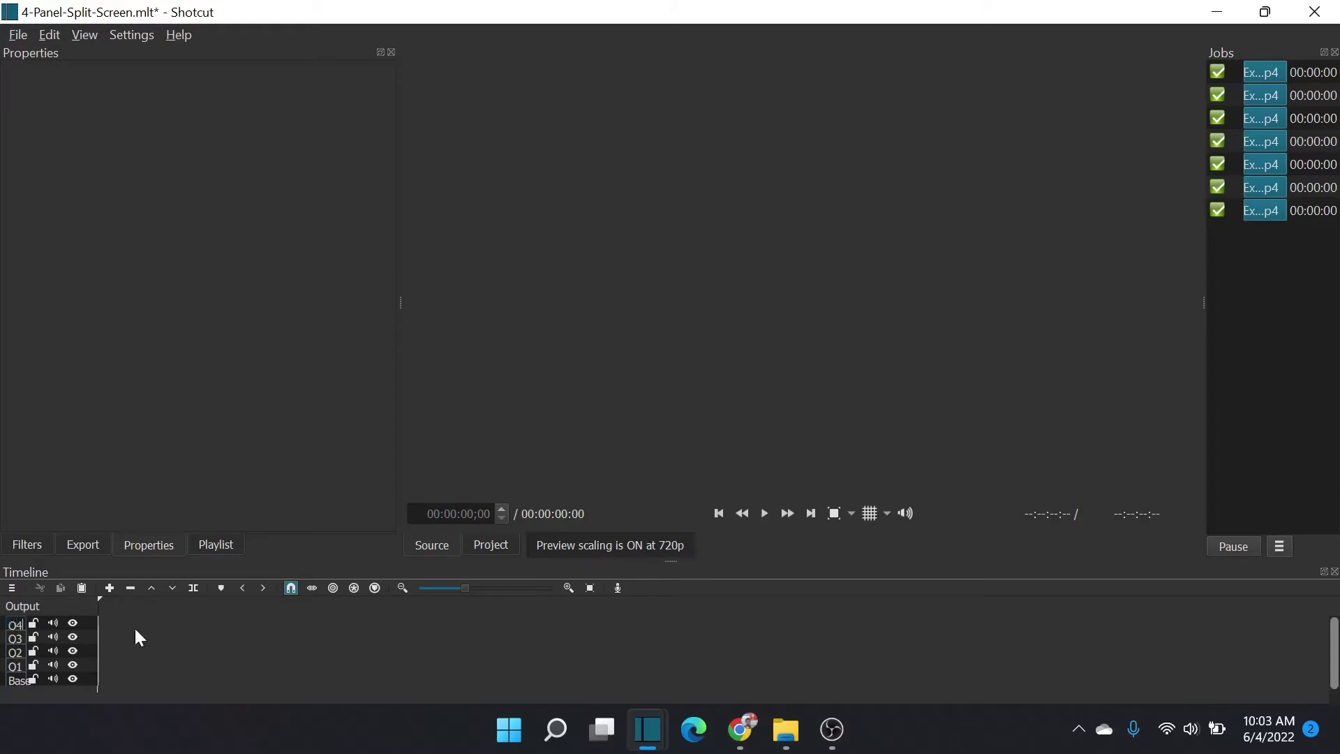
{"action": "key", "text": "Return"}
Add all seven 4-Panel-Test clips to the playlist and put making-a-path.mp4 on the Base track.
{"action": "left_click", "coordinate": [786, 730]}
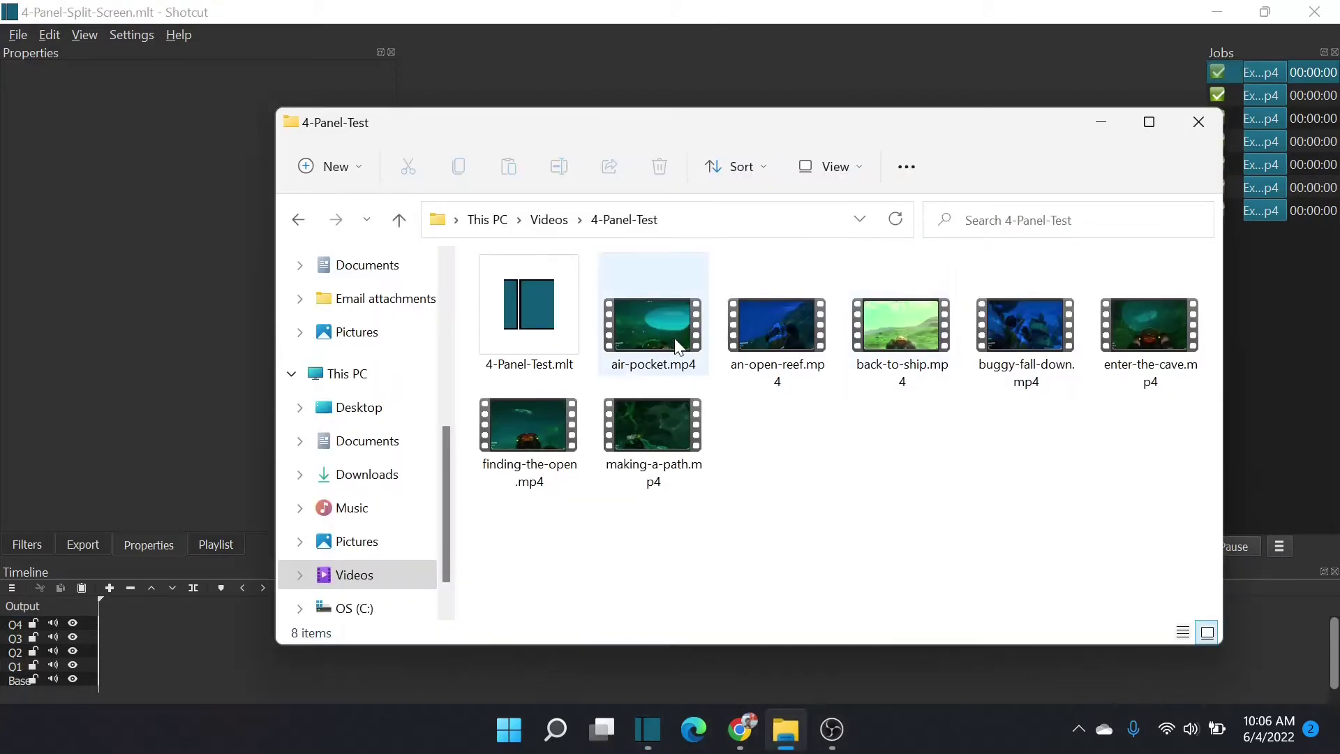
{"action": "left_click_drag", "start_coordinate": [677, 344], "coordinate": [193, 236]}
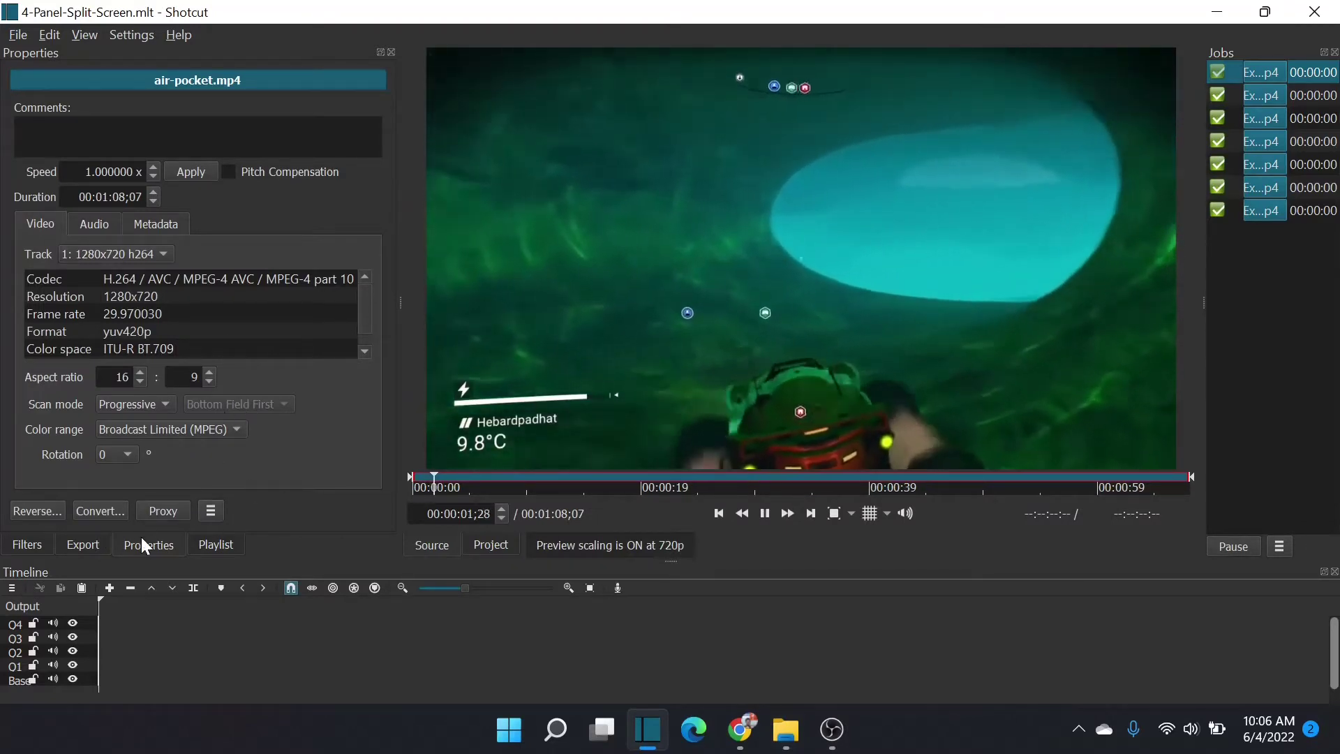
{"action": "left_click", "coordinate": [214, 543]}
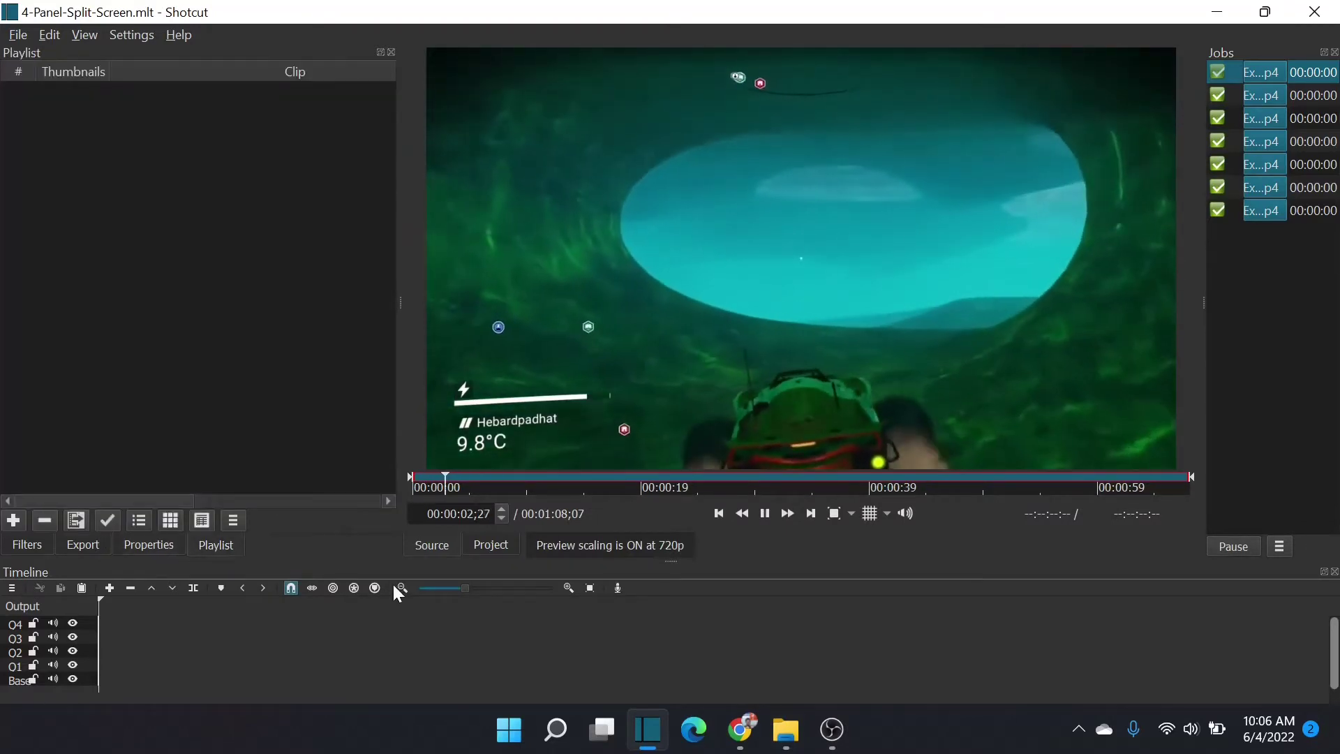
{"action": "left_click", "coordinate": [789, 743]}
{"action": "left_click", "coordinate": [662, 475], "text": "shift"}
{"action": "left_click_drag", "start_coordinate": [654, 328], "coordinate": [204, 442]}
{"action": "left_click", "coordinate": [1103, 132]}
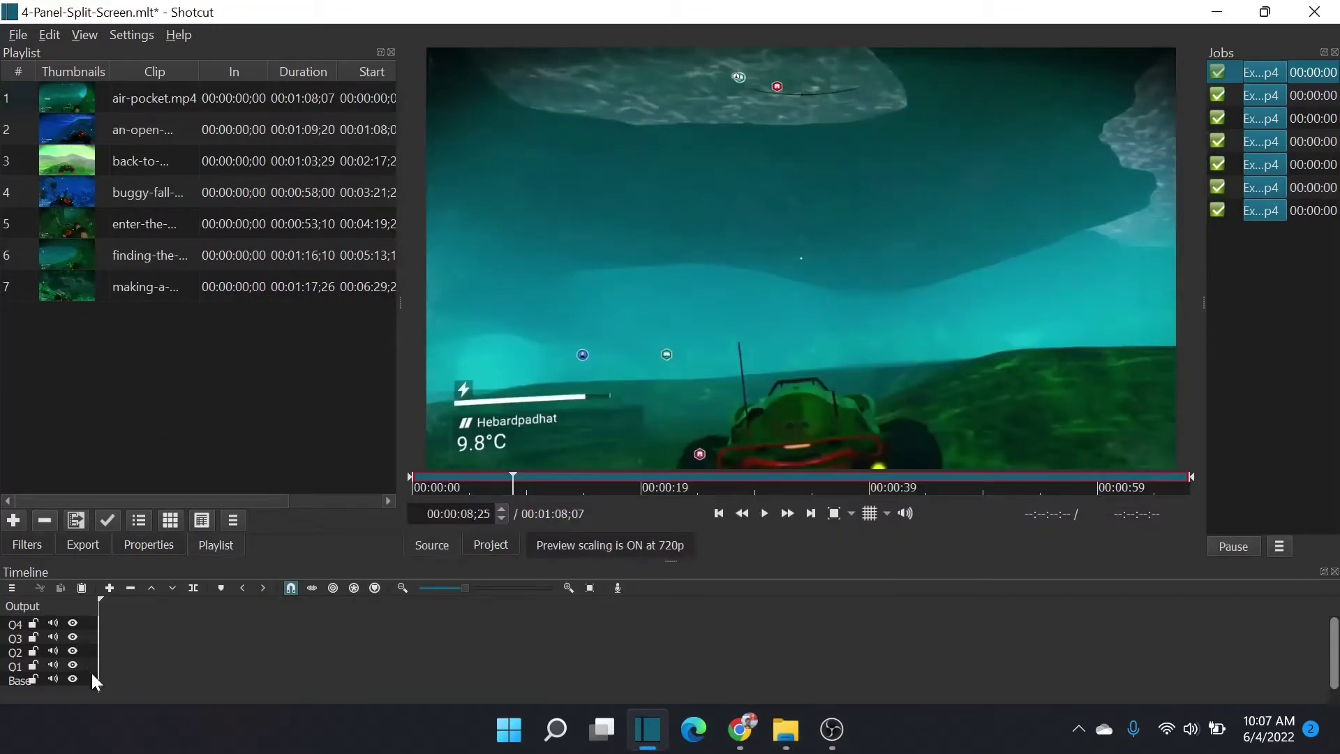
{"action": "left_click_drag", "start_coordinate": [81, 291], "coordinate": [188, 673]}
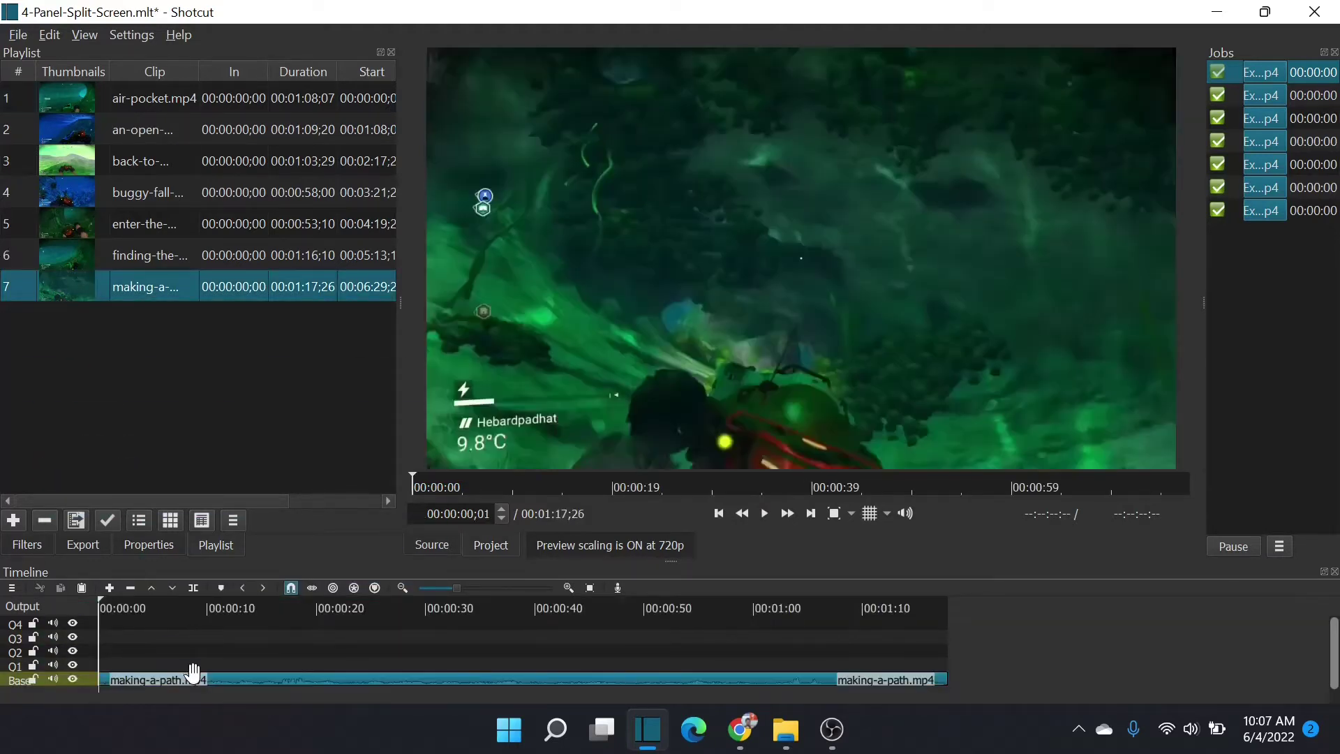
Mute the Base track's audio, add an A1 audio track, and select track Q1.
{"action": "left_click", "coordinate": [53, 679]}
{"action": "key", "text": "ctrl+u"}
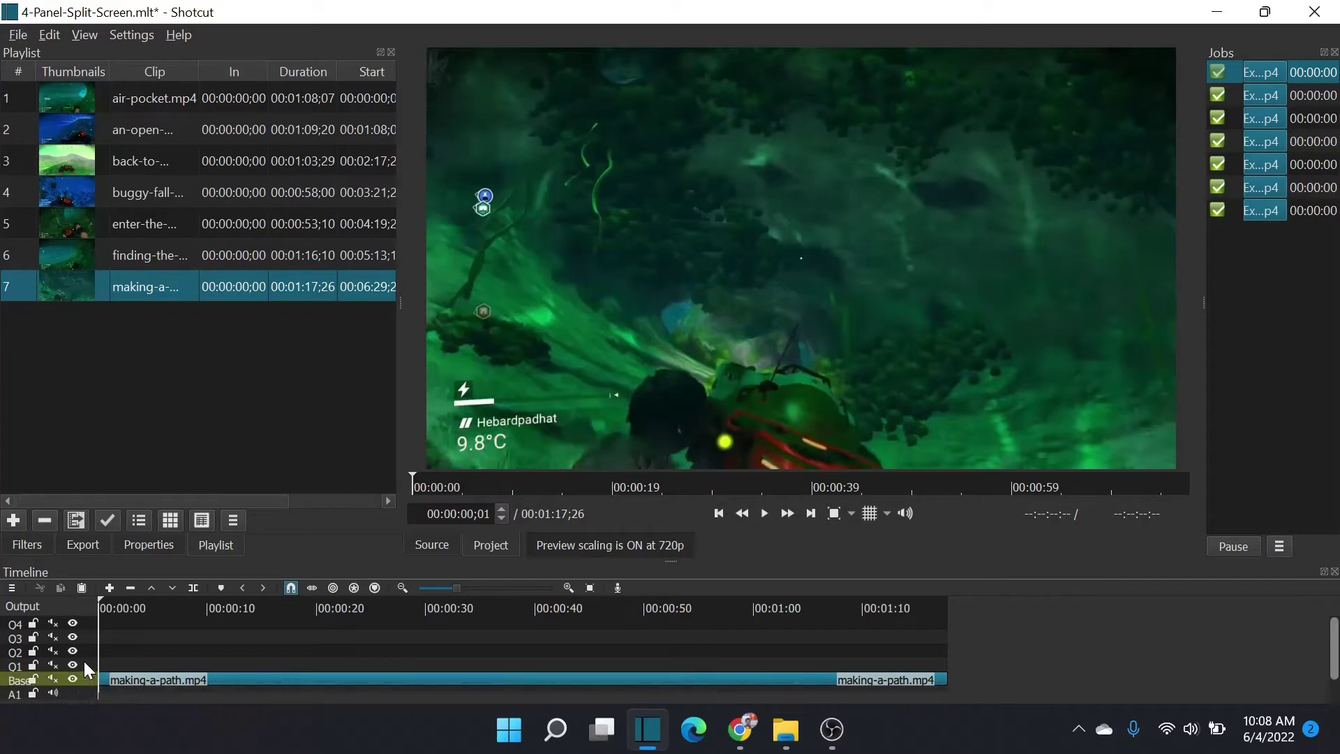
{"action": "left_click", "coordinate": [90, 666]}
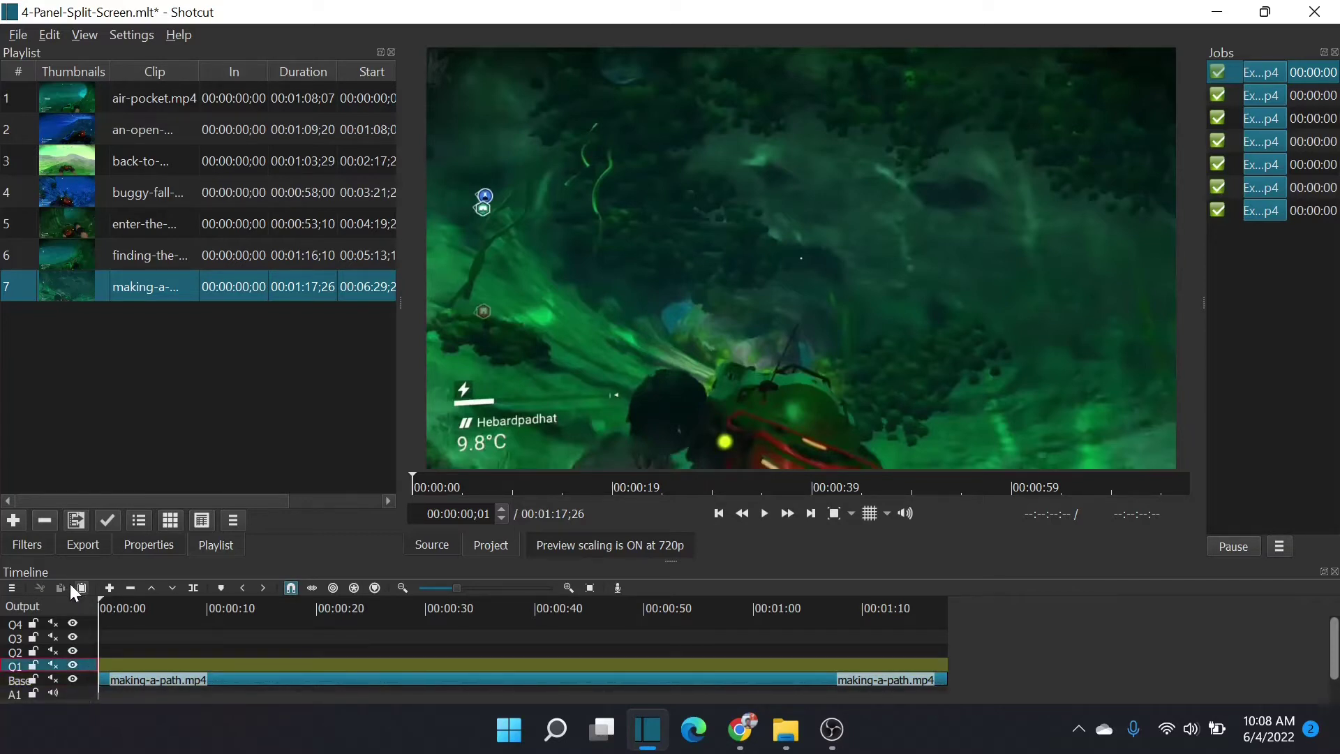
Give Q1 a Size, Position & Rotate filter at 50% zoom, position 961, 0, and copy it.
{"action": "left_click", "coordinate": [28, 545]}
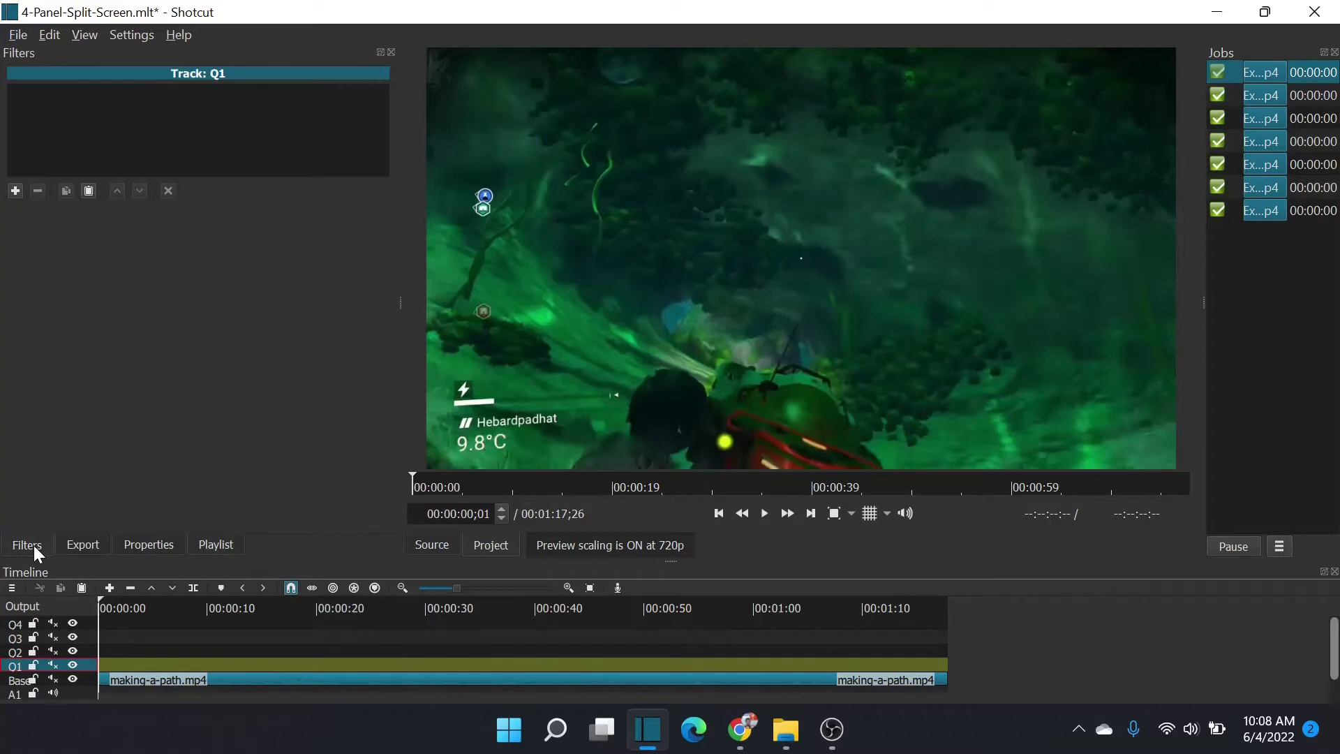
{"action": "left_click", "coordinate": [16, 190]}
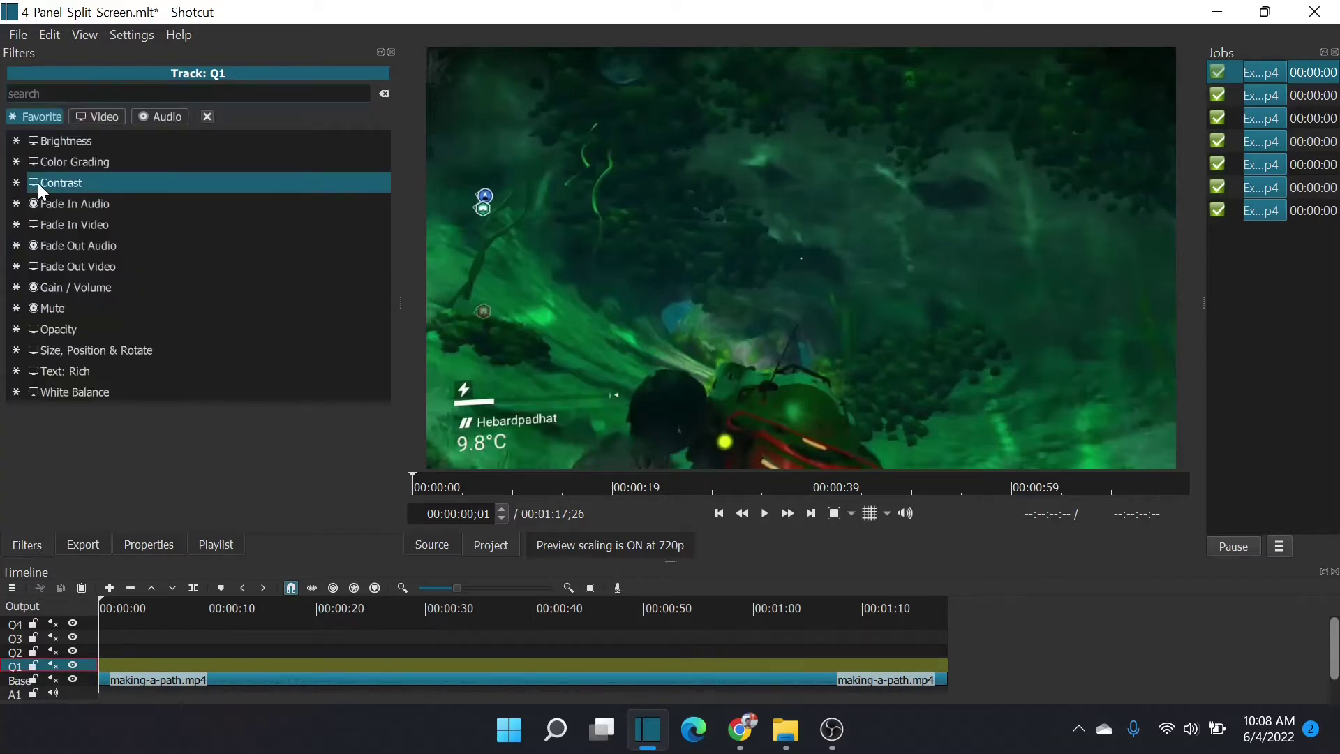
{"action": "left_click", "coordinate": [104, 349]}
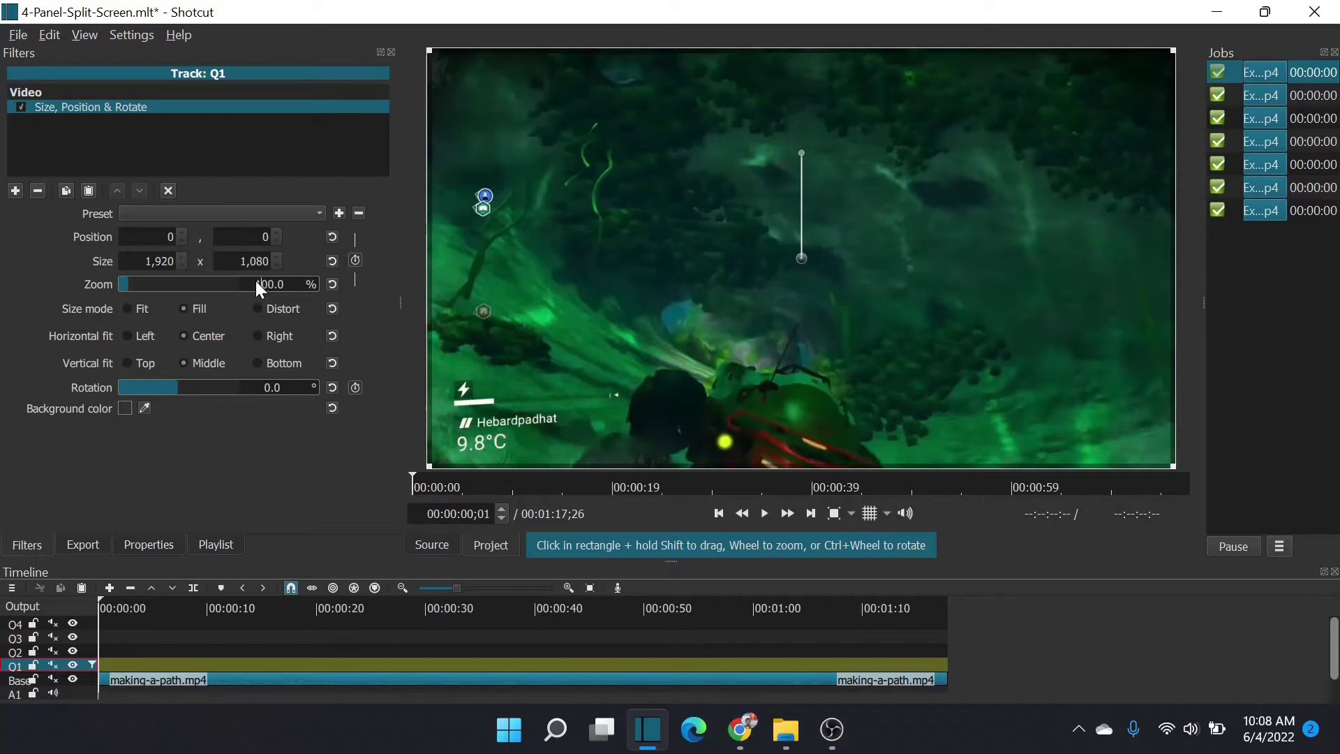
{"action": "double_click", "coordinate": [289, 278]}
{"action": "type", "text": "50"}
{"action": "key", "text": "Return"}
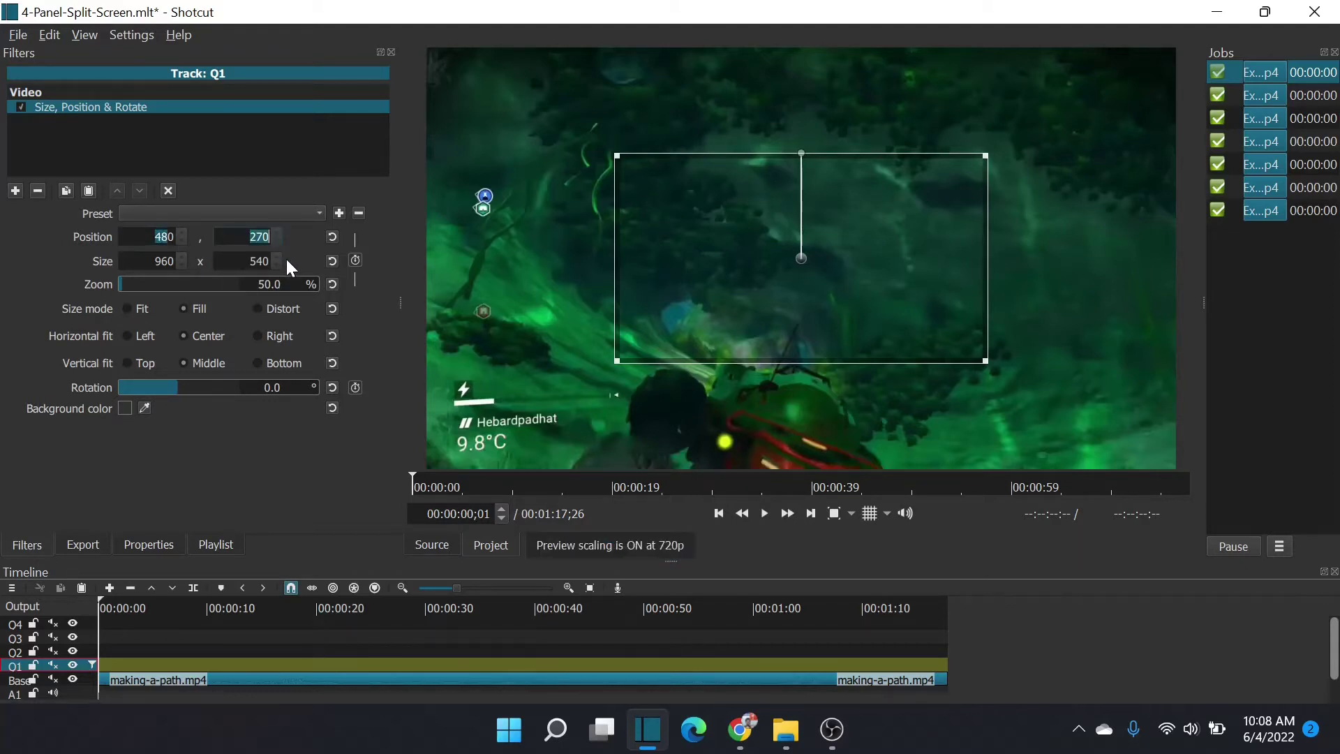
{"action": "left_click", "coordinate": [149, 237]}
{"action": "type", "text": "961"}
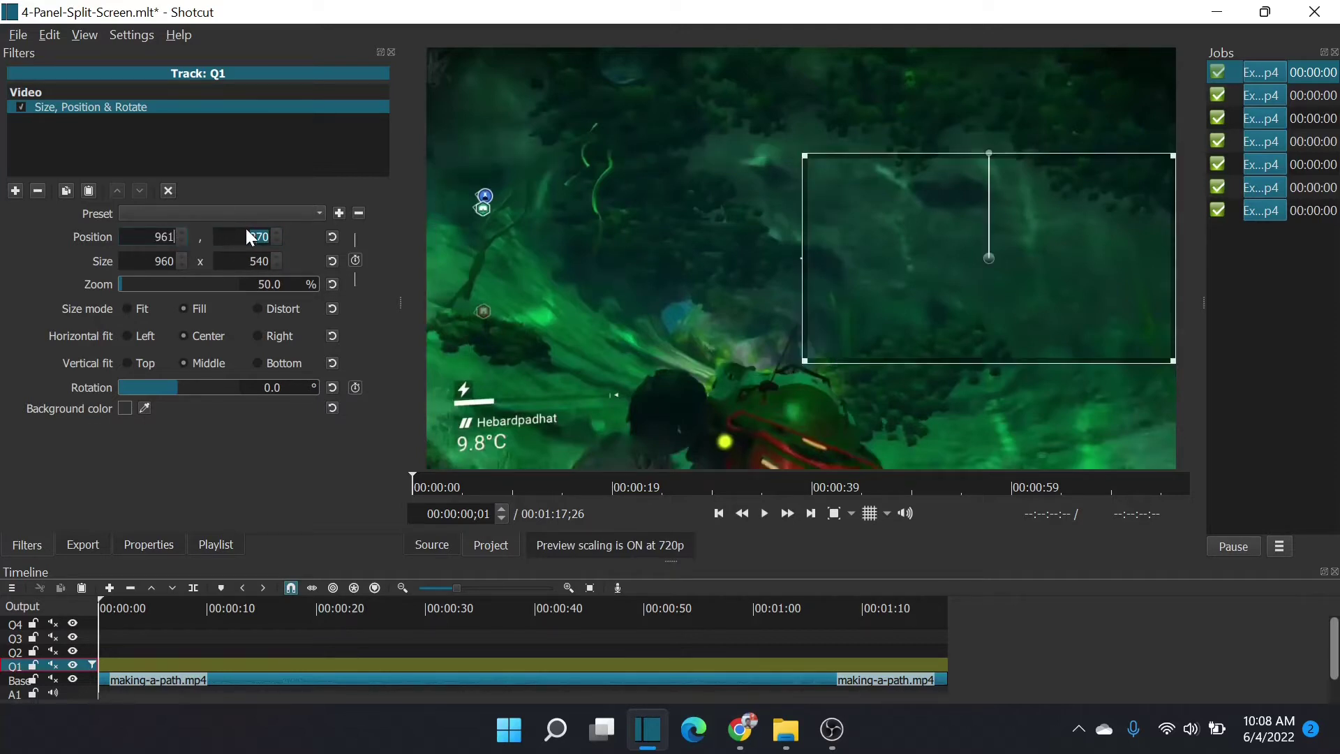
{"action": "left_click_drag", "start_coordinate": [245, 237], "coordinate": [265, 241]}
{"action": "type", "text": "0"}
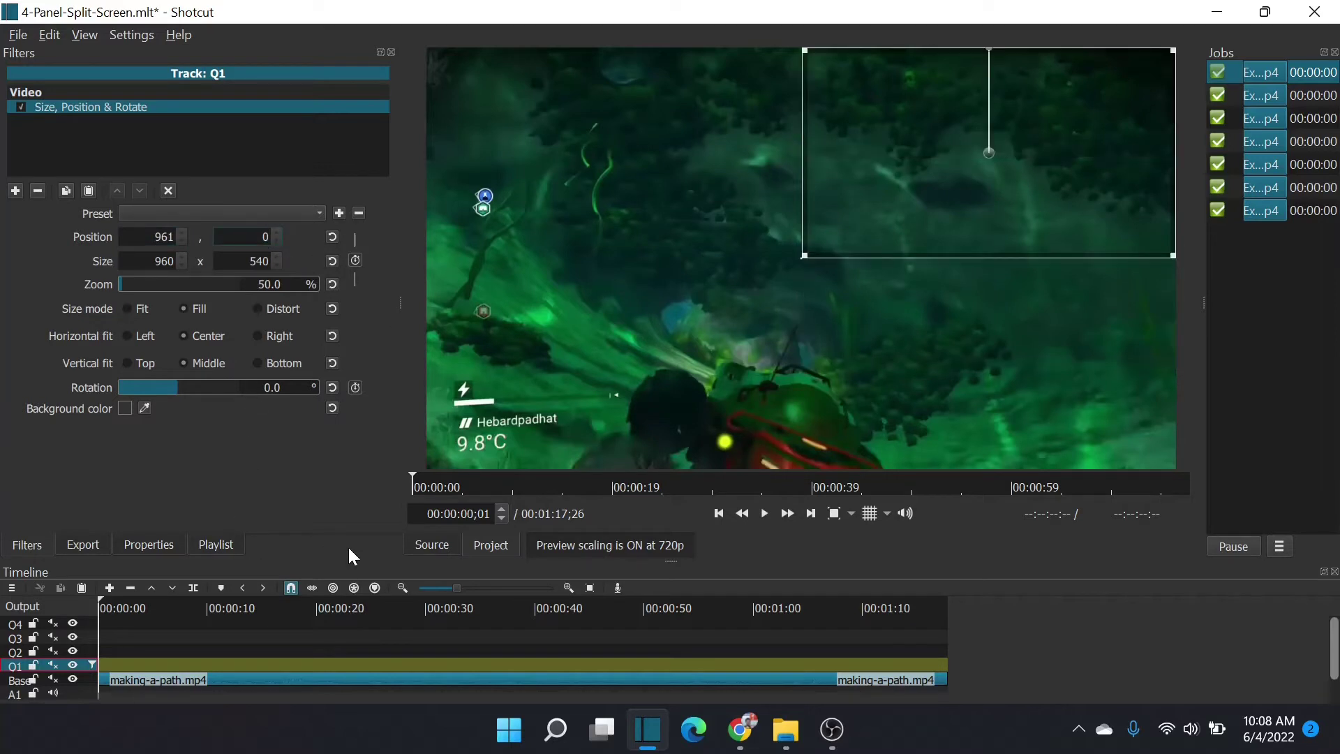
{"action": "left_click", "coordinate": [69, 192]}
Paste the copied filter onto Q2 with X 0, and onto Q3 at position 0, 541.
{"action": "left_click", "coordinate": [89, 649]}
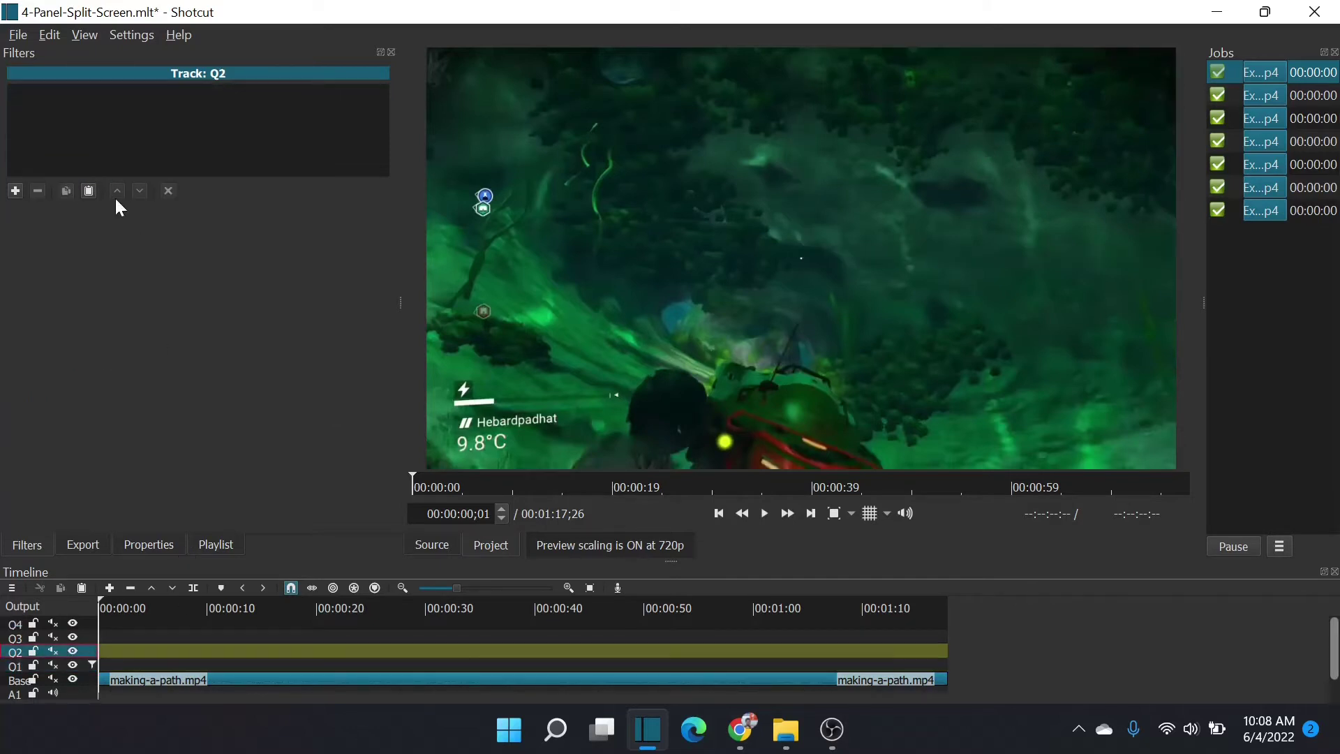
{"action": "left_click", "coordinate": [89, 192]}
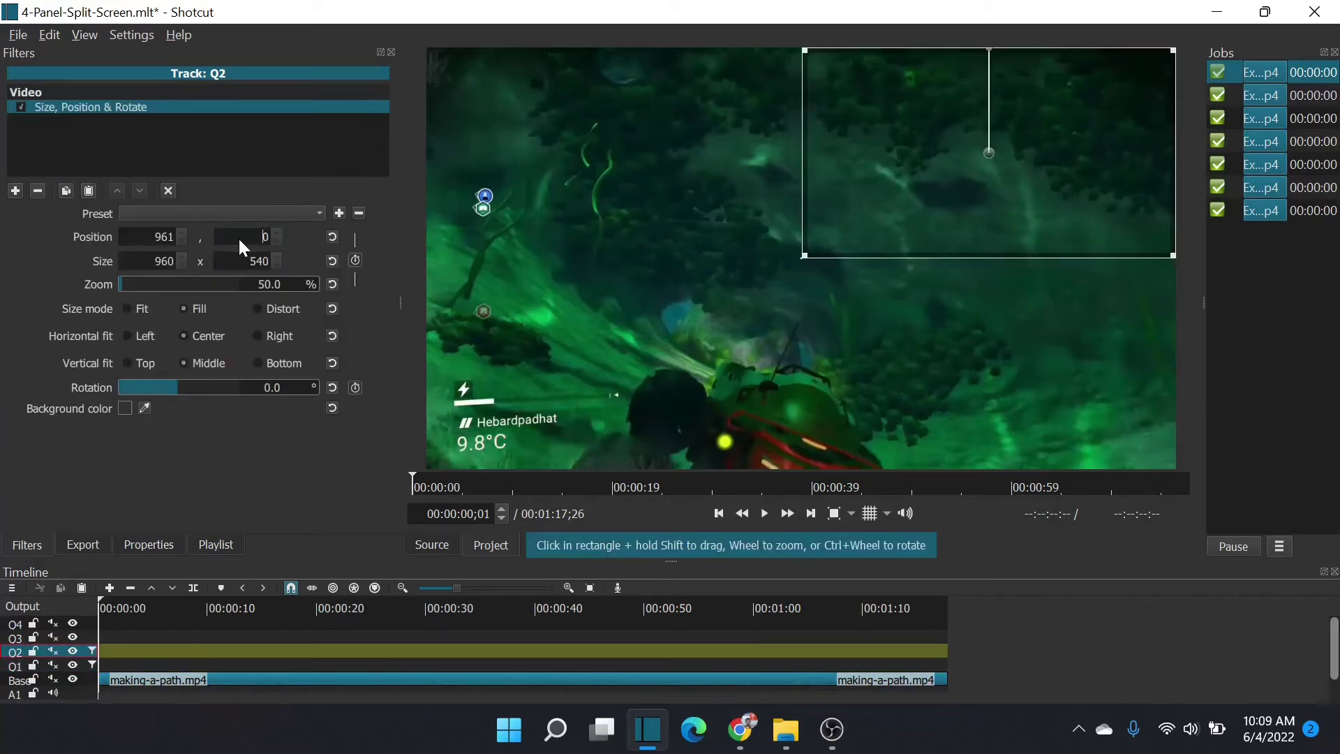
{"action": "type", "text": "0"}
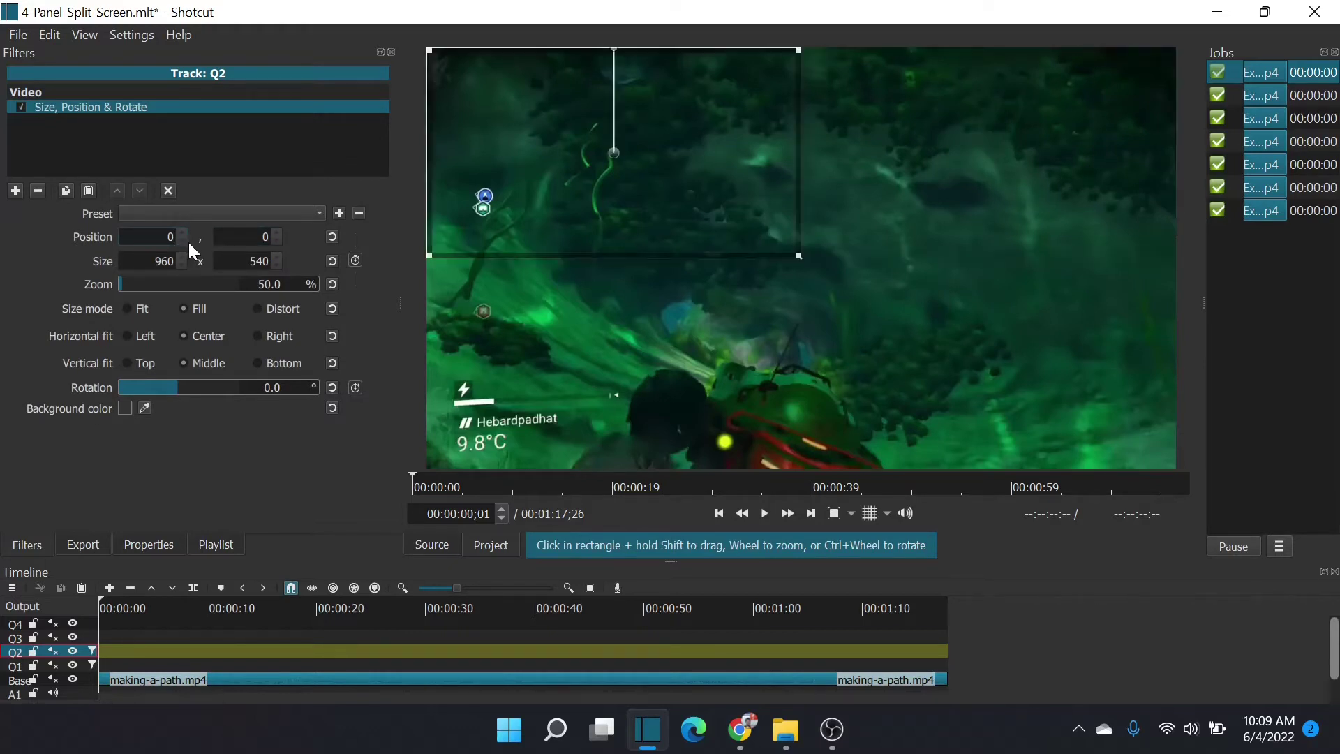
{"action": "left_click", "coordinate": [90, 637]}
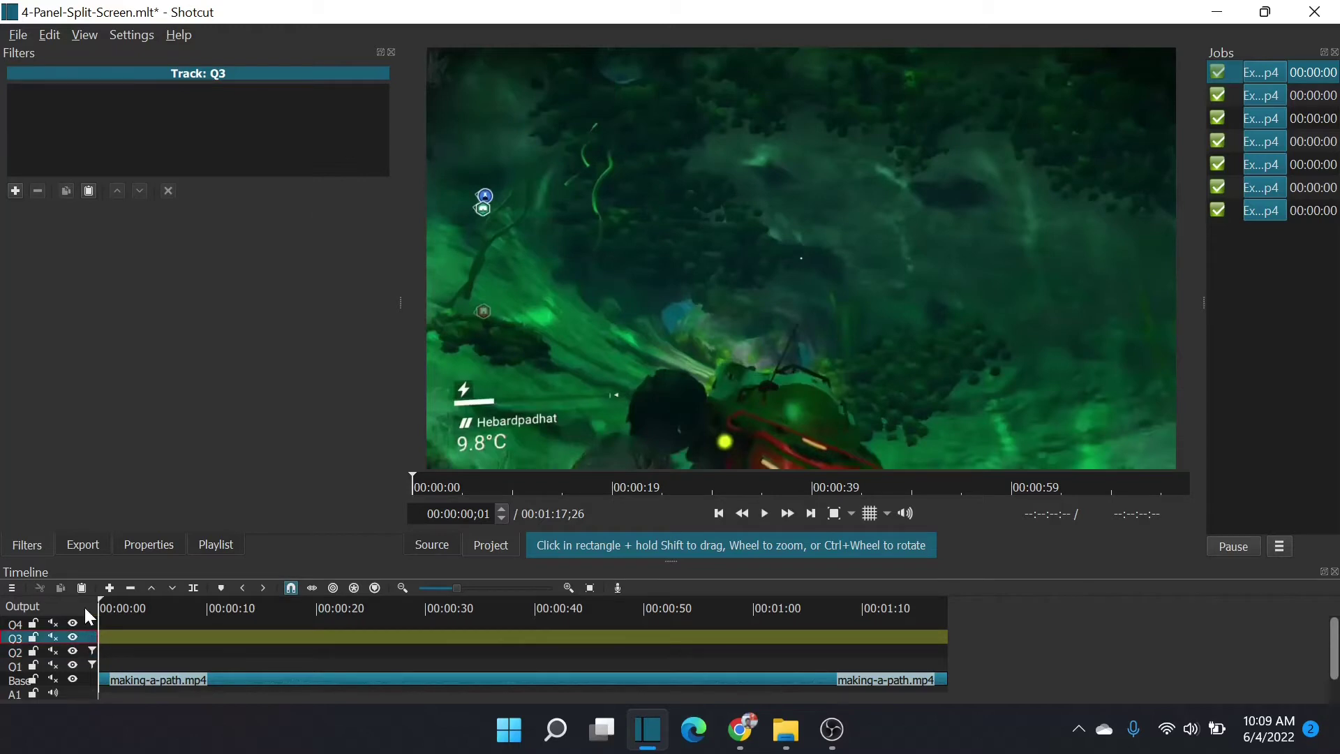
{"action": "left_click", "coordinate": [88, 191]}
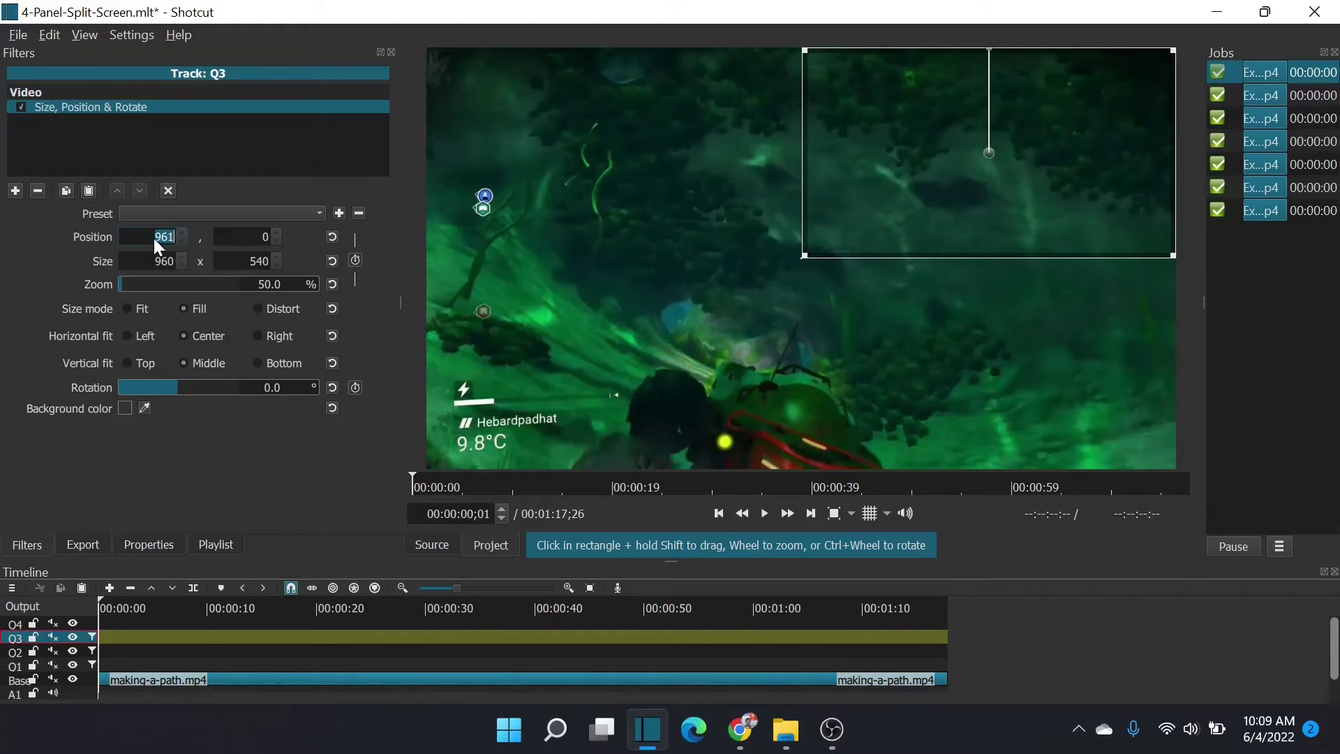
{"action": "type", "text": "0"}
{"action": "double_click", "coordinate": [269, 234]}
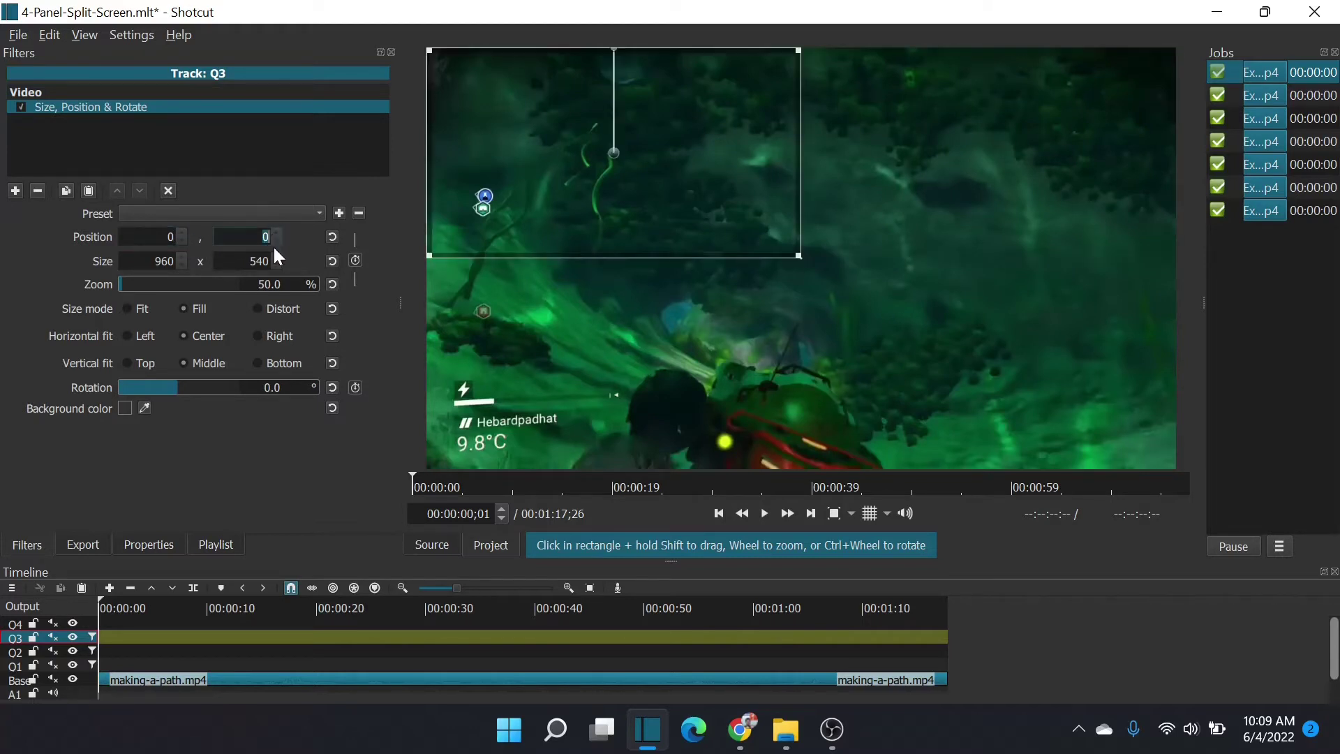
{"action": "type", "text": "541"}
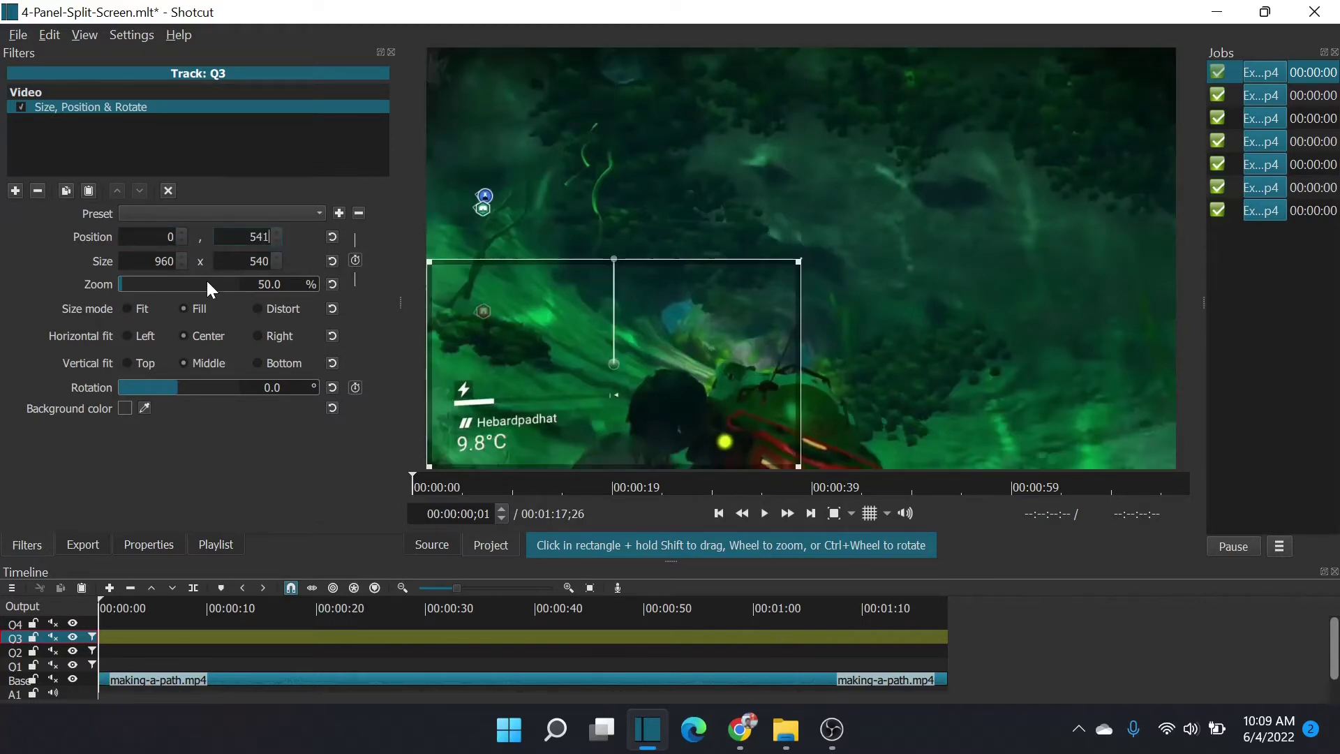
Paste the filter onto Q4 at position 961, 541.
{"action": "left_click", "coordinate": [91, 623]}
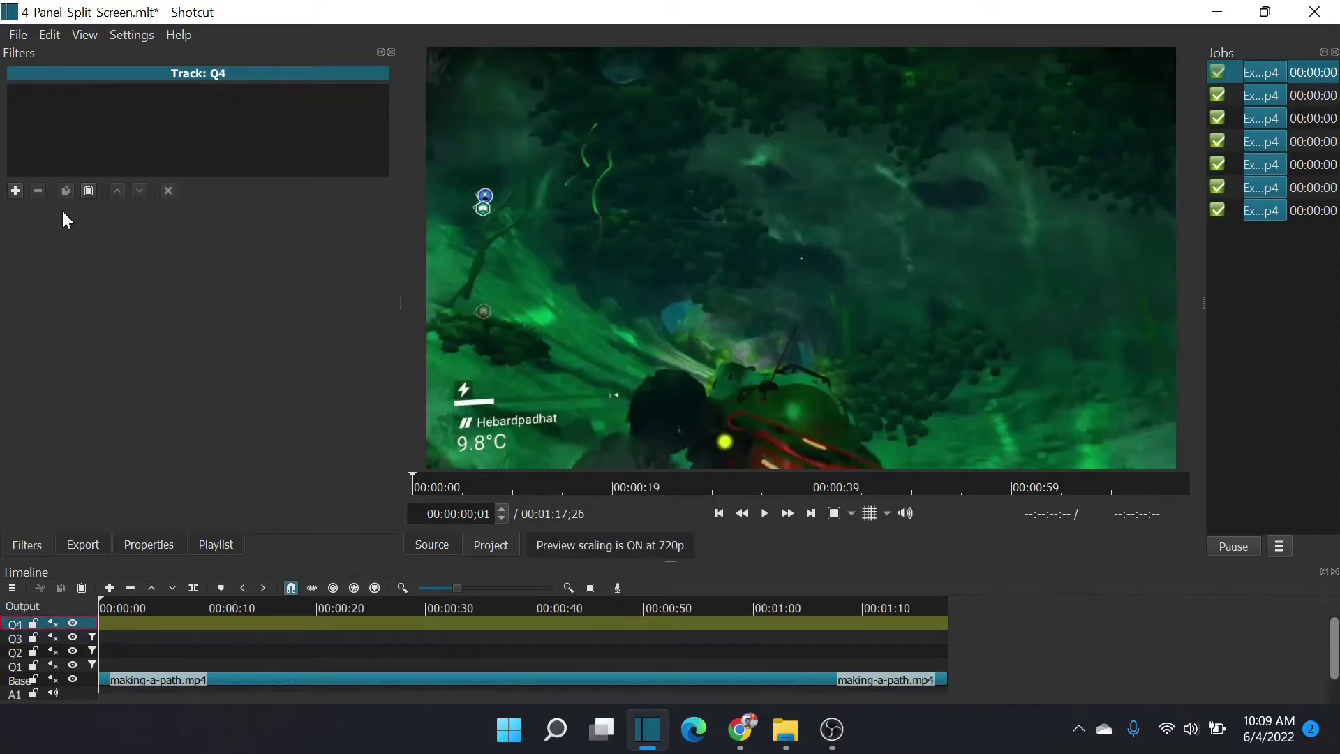
{"action": "left_click", "coordinate": [89, 190]}
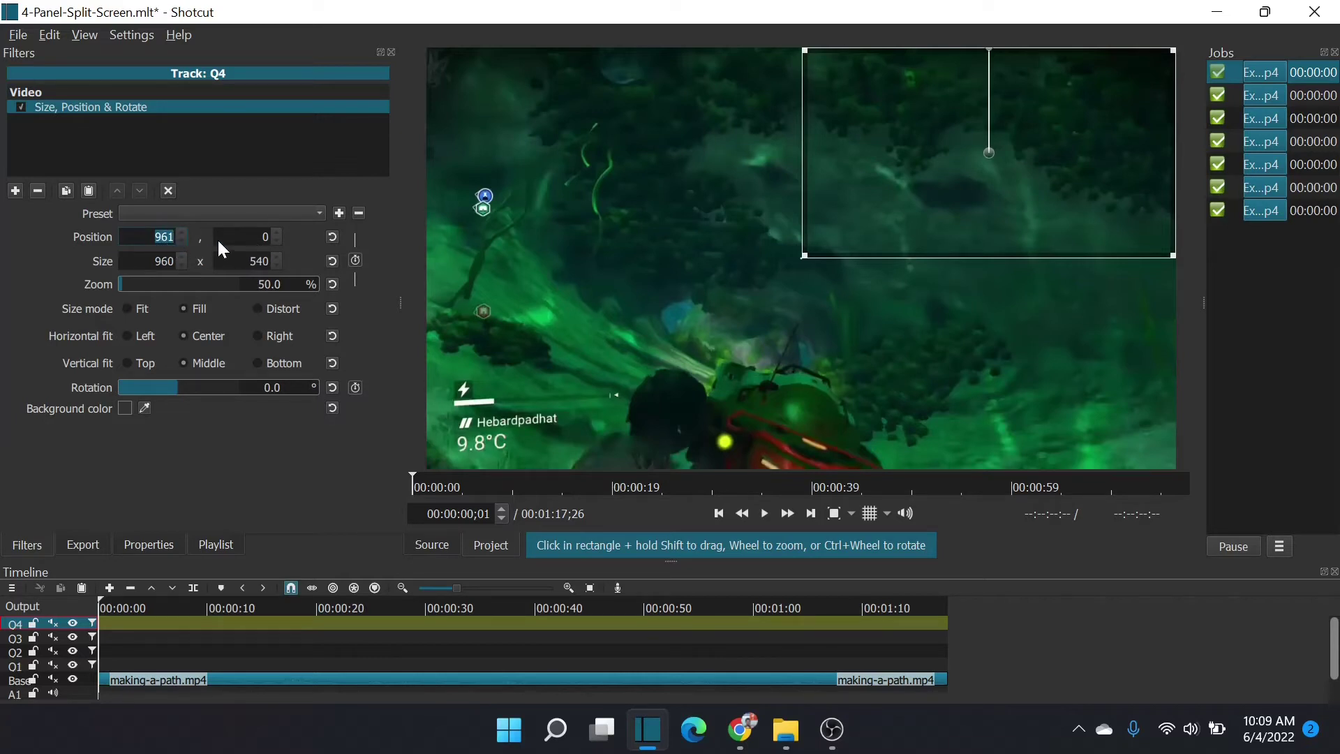
{"action": "type", "text": "541"}
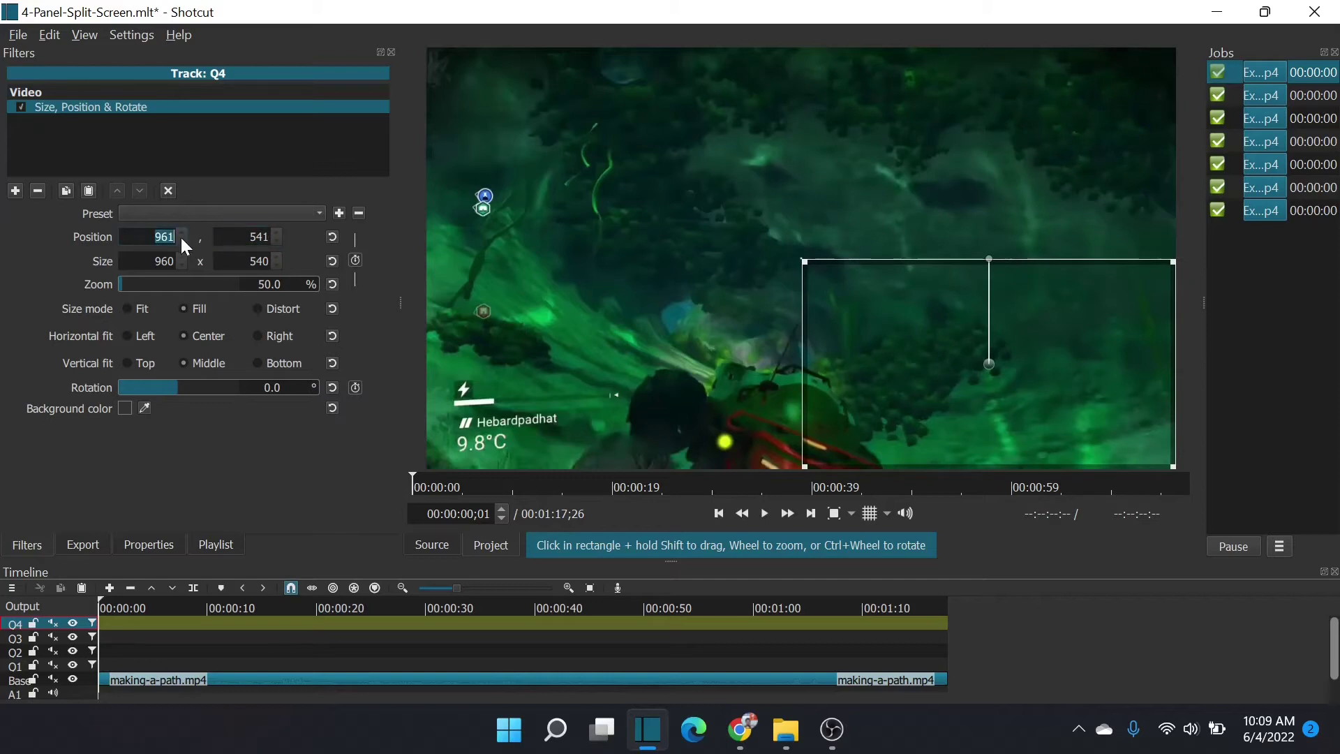
{"action": "left_click", "coordinate": [134, 663]}
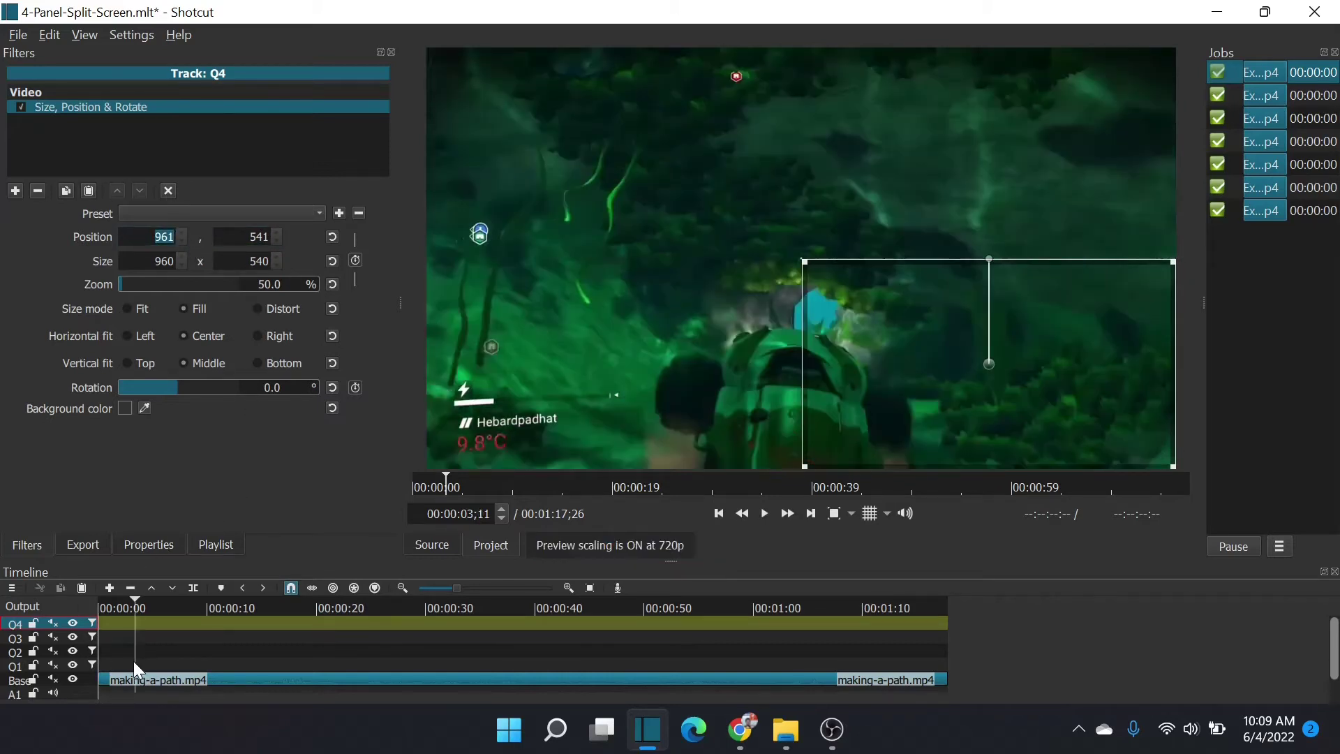
{"action": "left_click", "coordinate": [222, 546]}
From about 10 s, place air-pocket, an-open-reef, back-to-ship and buggy-fall-down on O4, O3, O2, O1, aligned.
{"action": "left_click_drag", "start_coordinate": [134, 598], "coordinate": [207, 597]}
{"action": "left_click_drag", "start_coordinate": [85, 91], "coordinate": [236, 619]}
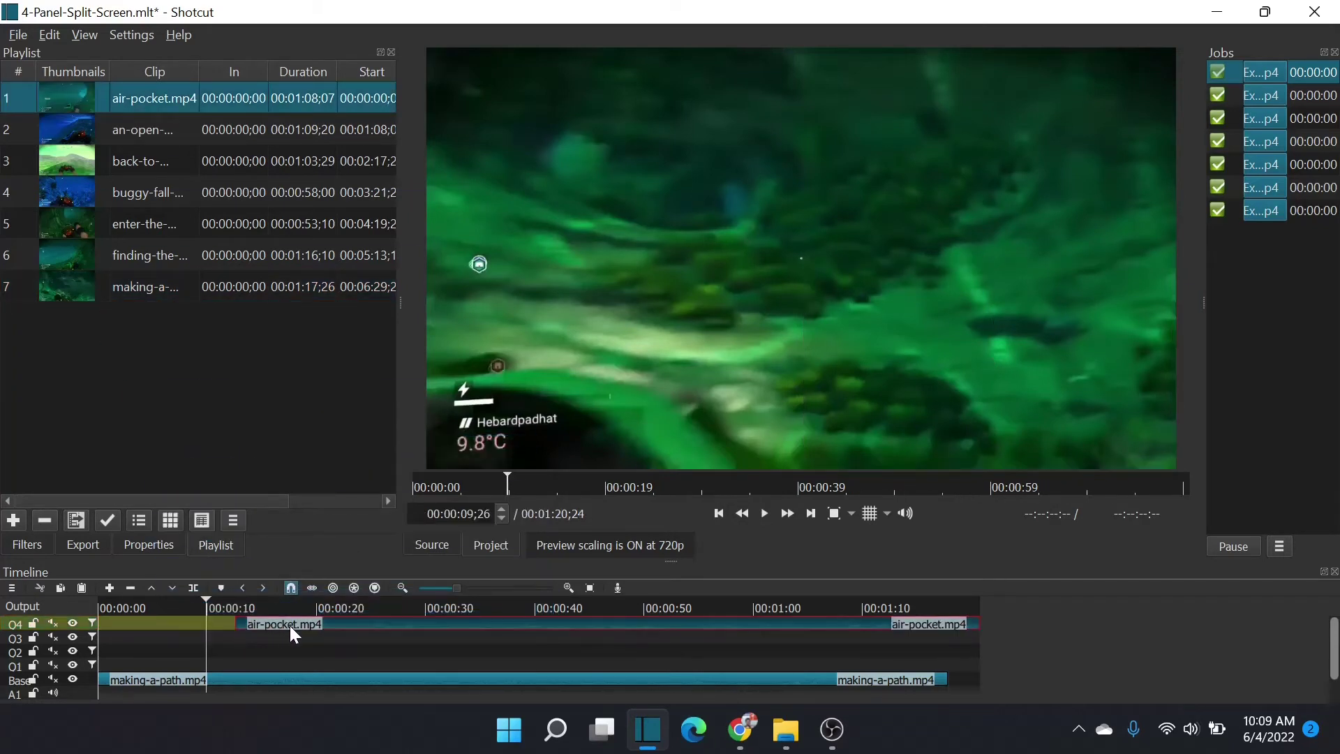
{"action": "left_click_drag", "start_coordinate": [135, 129], "coordinate": [270, 644]}
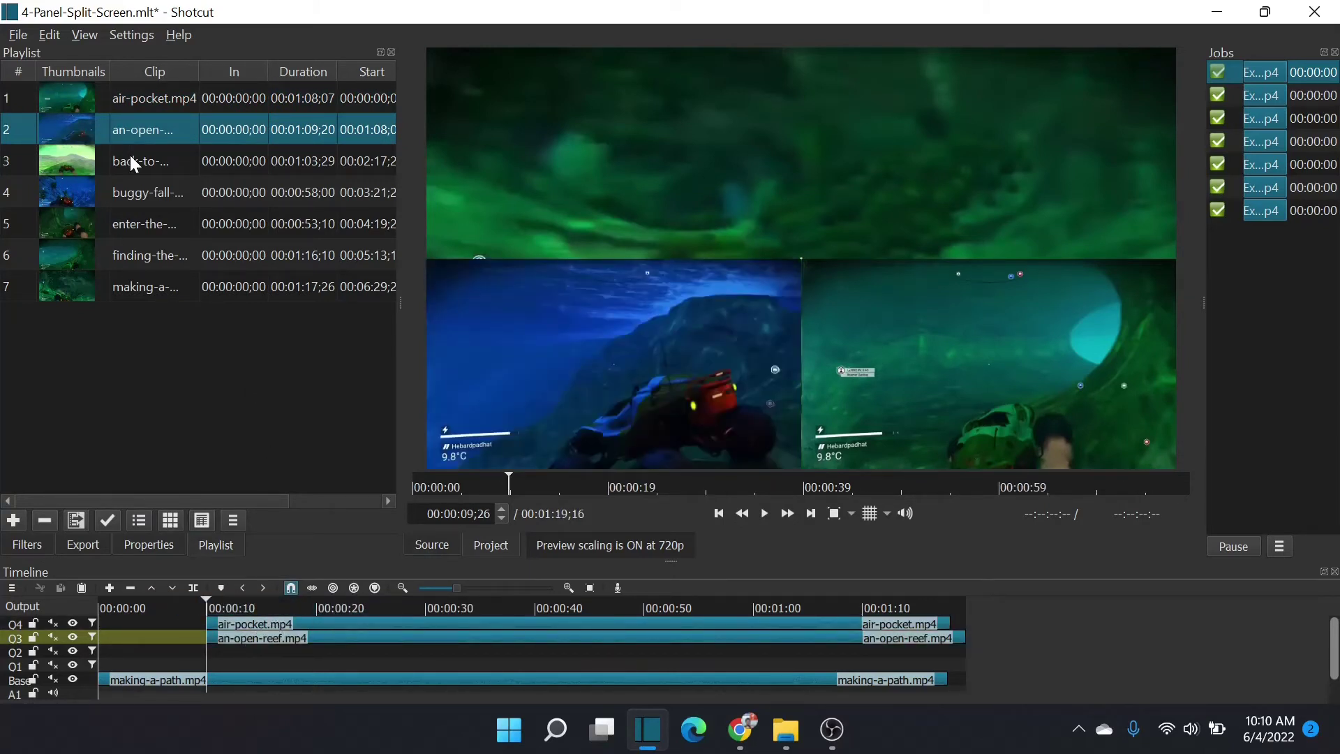
{"action": "left_click_drag", "start_coordinate": [131, 157], "coordinate": [246, 656]}
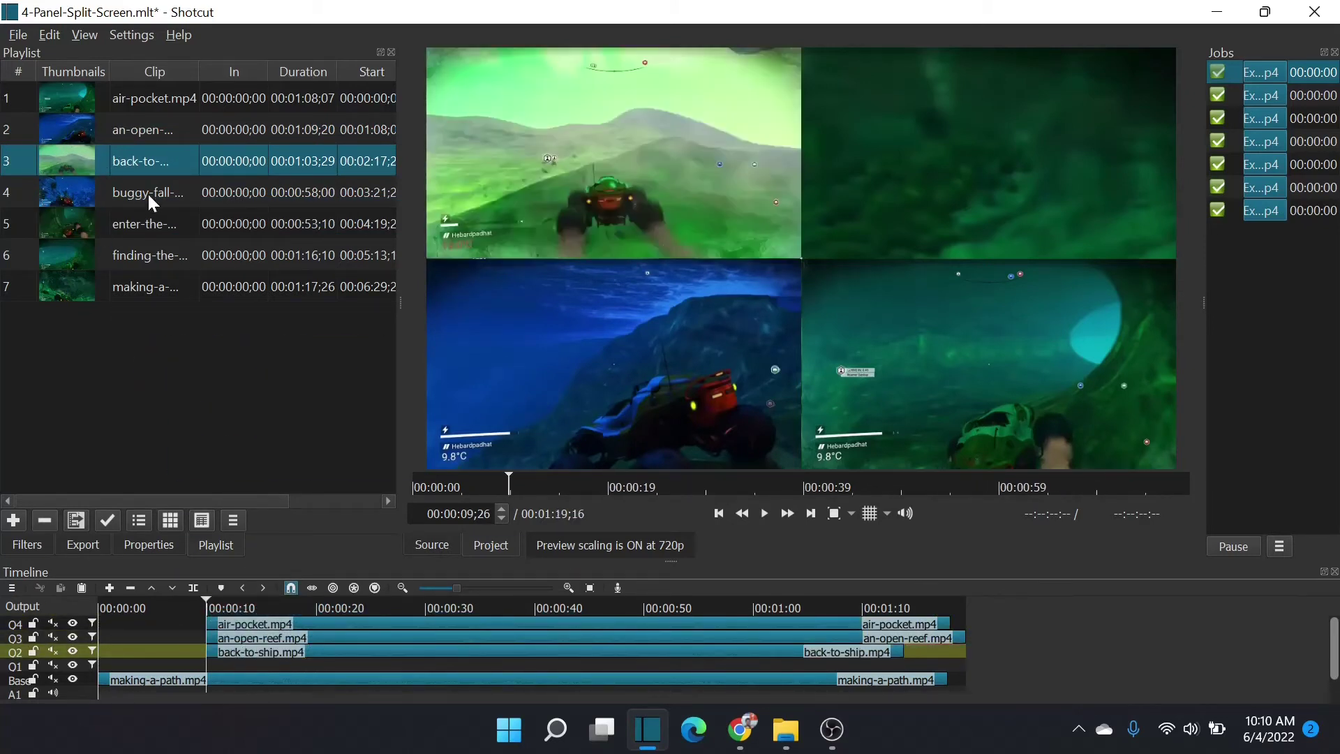
{"action": "left_click_drag", "start_coordinate": [150, 202], "coordinate": [303, 657]}
{"action": "left_click_drag", "start_coordinate": [410, 664], "coordinate": [305, 663]}
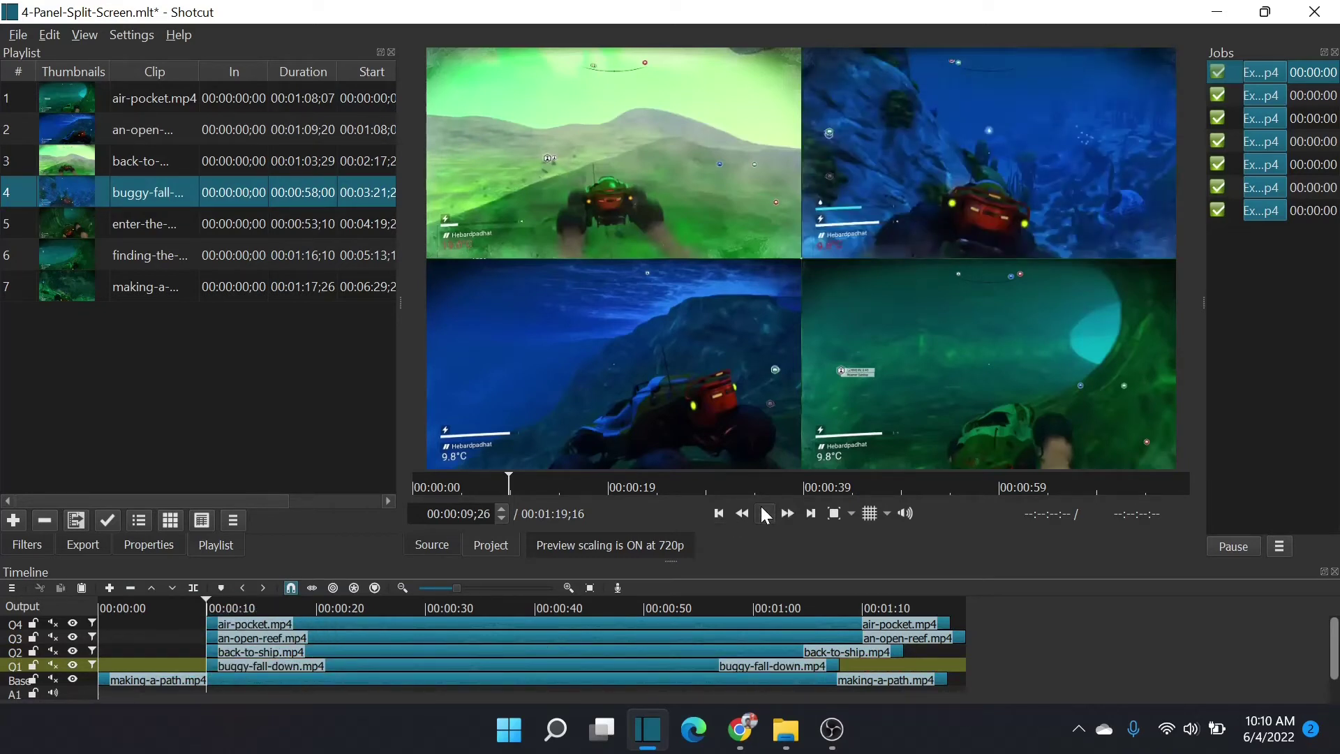
{"action": "left_click", "coordinate": [766, 516]}
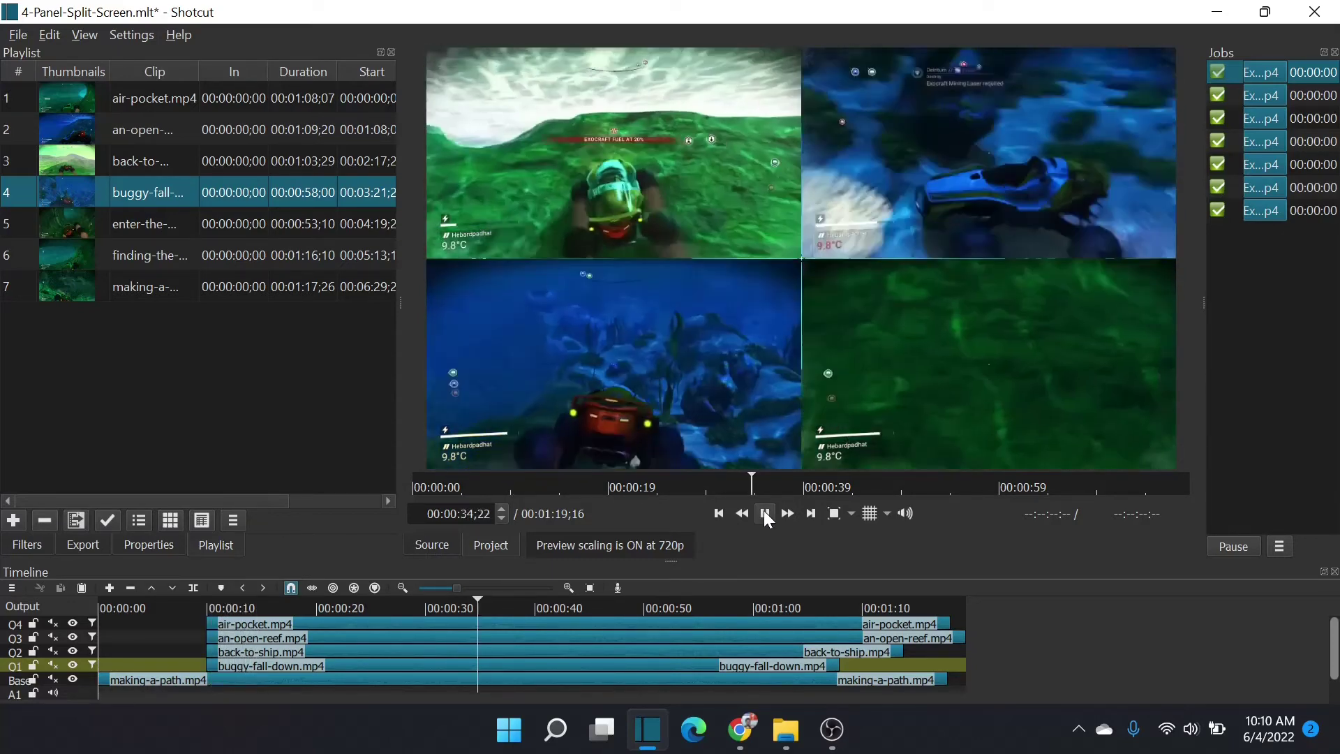
Stop playback at about 35 seconds and split the clips on all four tracks there.
{"action": "left_click", "coordinate": [766, 516]}
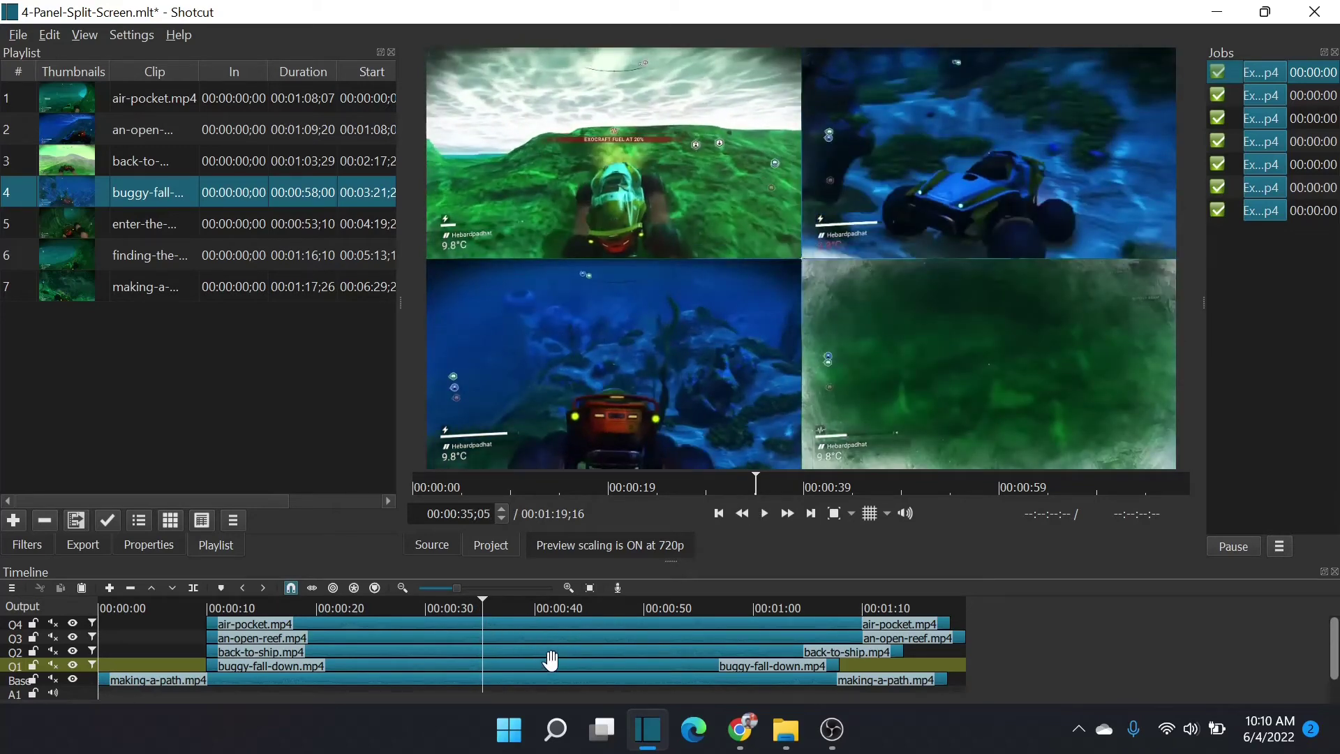
{"action": "left_click", "coordinate": [497, 626]}
{"action": "key", "text": "s"}
{"action": "left_click", "coordinate": [502, 638]}
{"action": "key", "text": "s"}
{"action": "left_click", "coordinate": [506, 651]}
{"action": "key", "text": "s"}
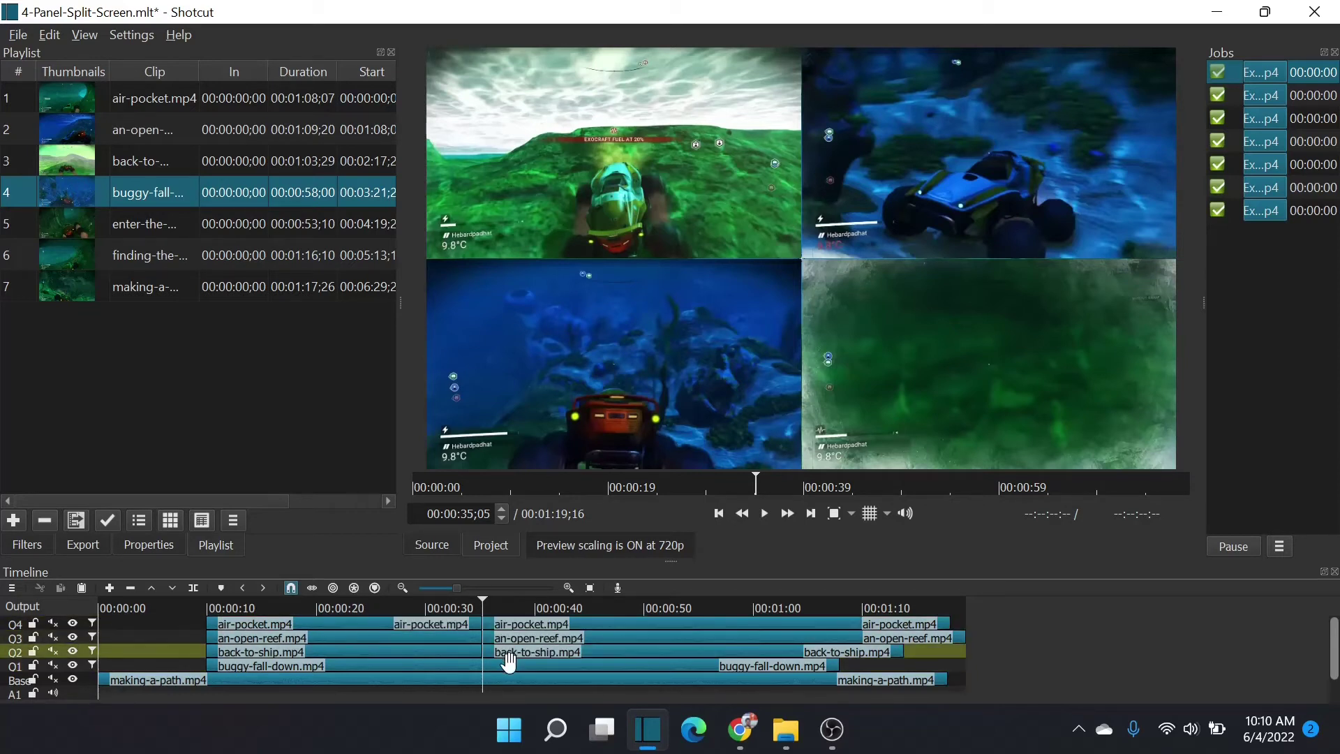
{"action": "left_click", "coordinate": [510, 665]}
{"action": "key", "text": "s"}
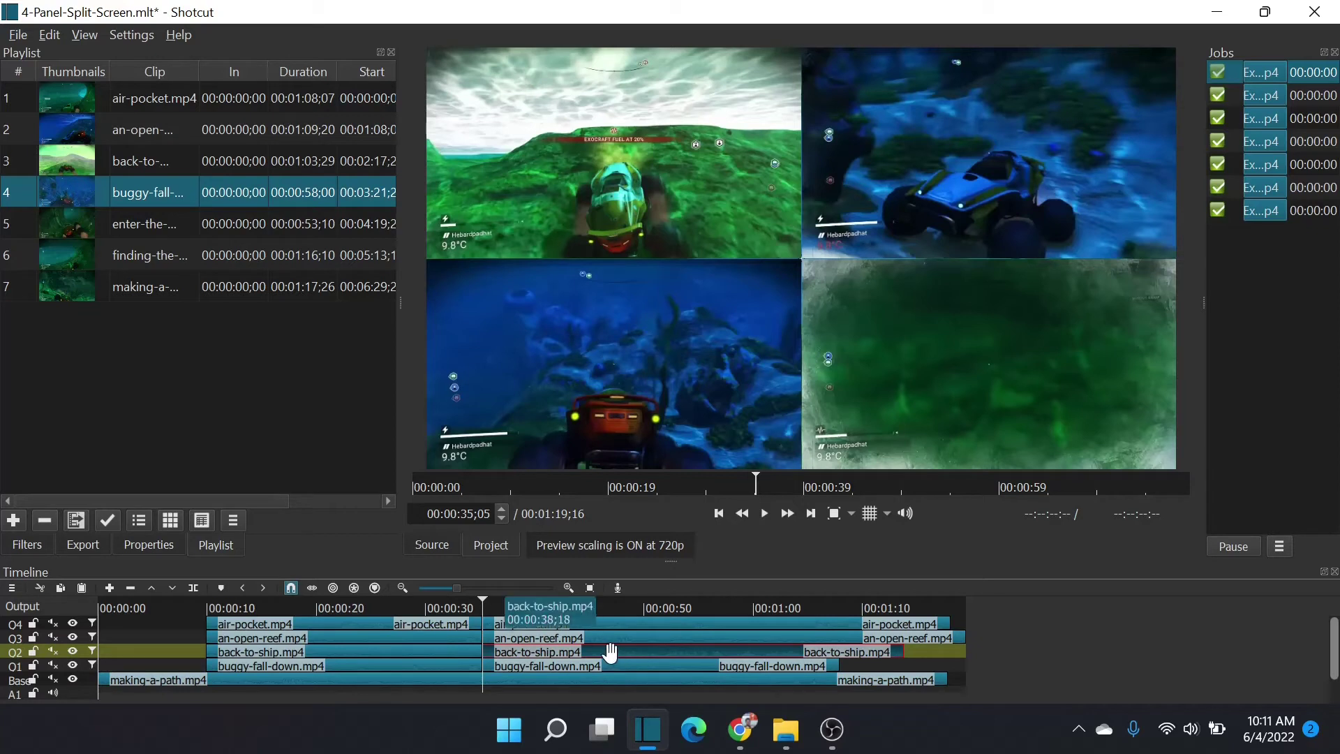
{"action": "left_click", "coordinate": [613, 668]}
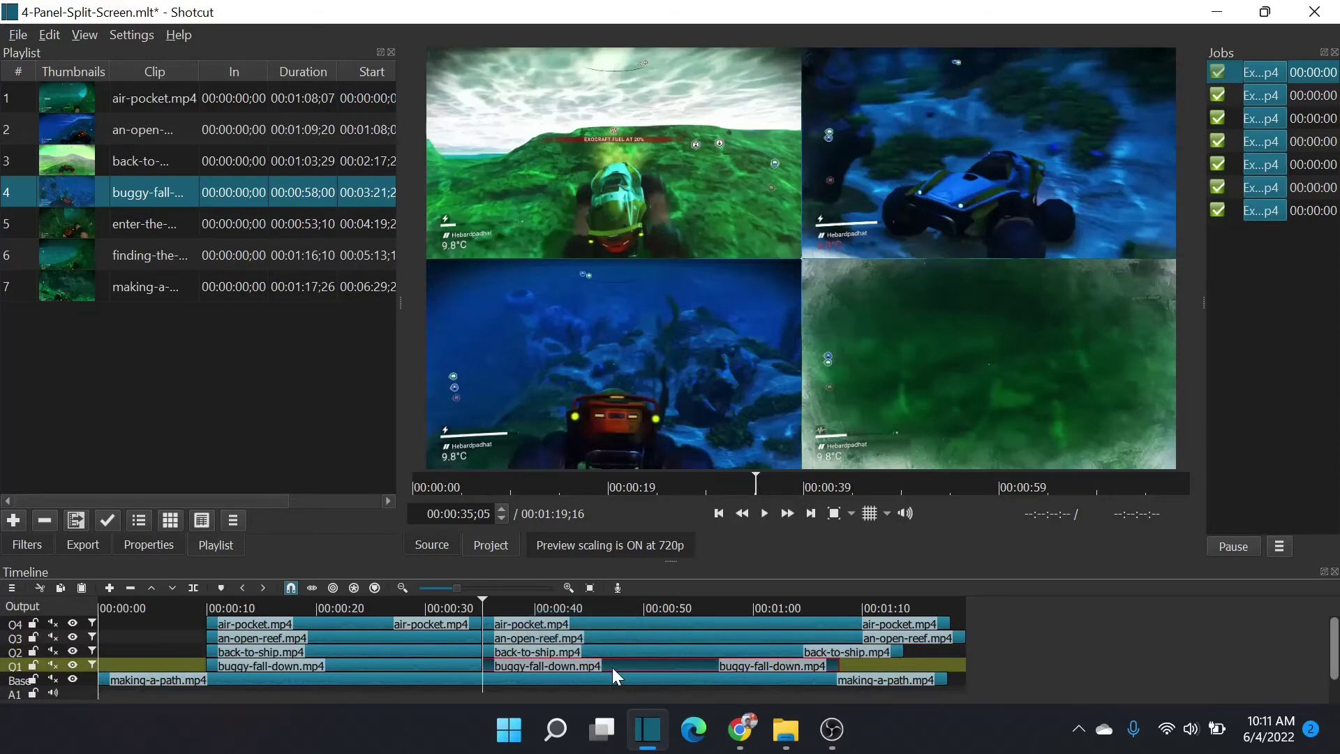
Delete the buggy-fall-down, an-open-reef and air-pocket parts after the cut, then preview.
{"action": "key", "text": "Delete"}
{"action": "left_click", "coordinate": [614, 636]}
{"action": "key", "text": "Delete"}
{"action": "left_click", "coordinate": [618, 624]}
{"action": "key", "text": "Delete"}
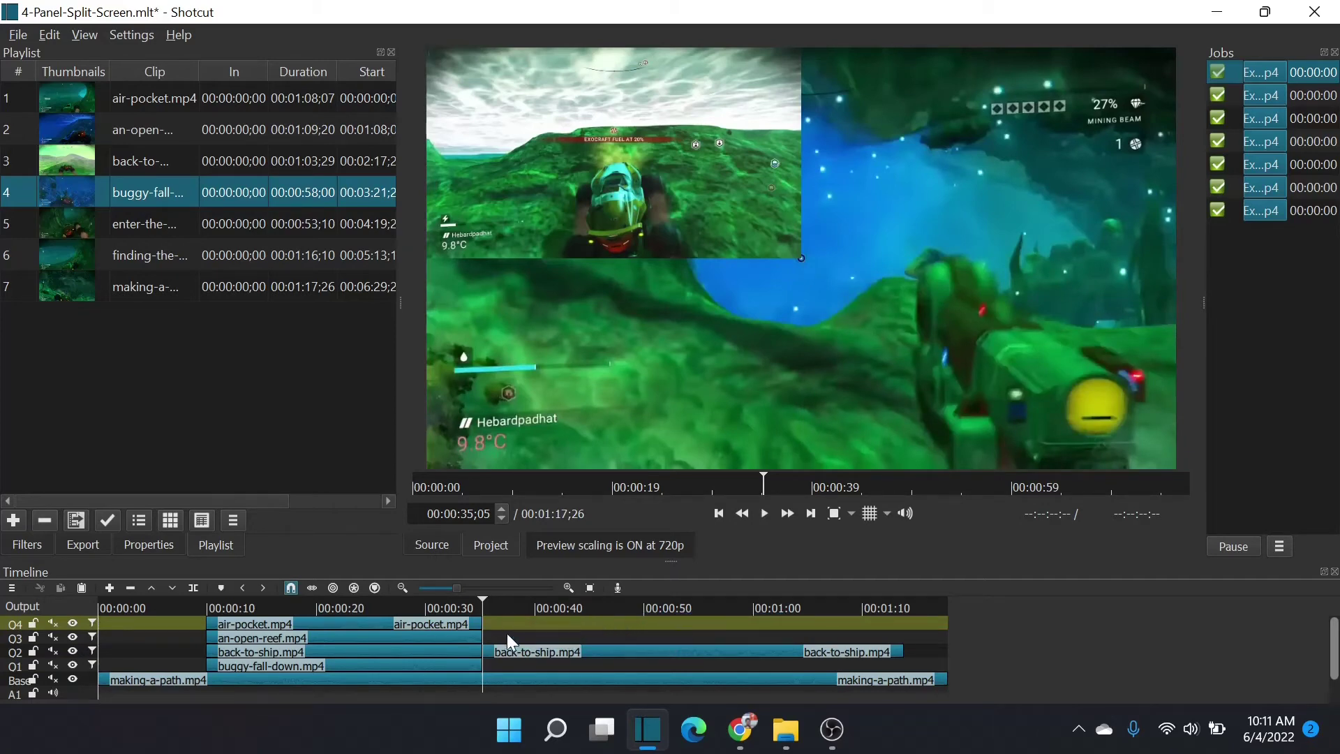
{"action": "left_click", "coordinate": [765, 515]}
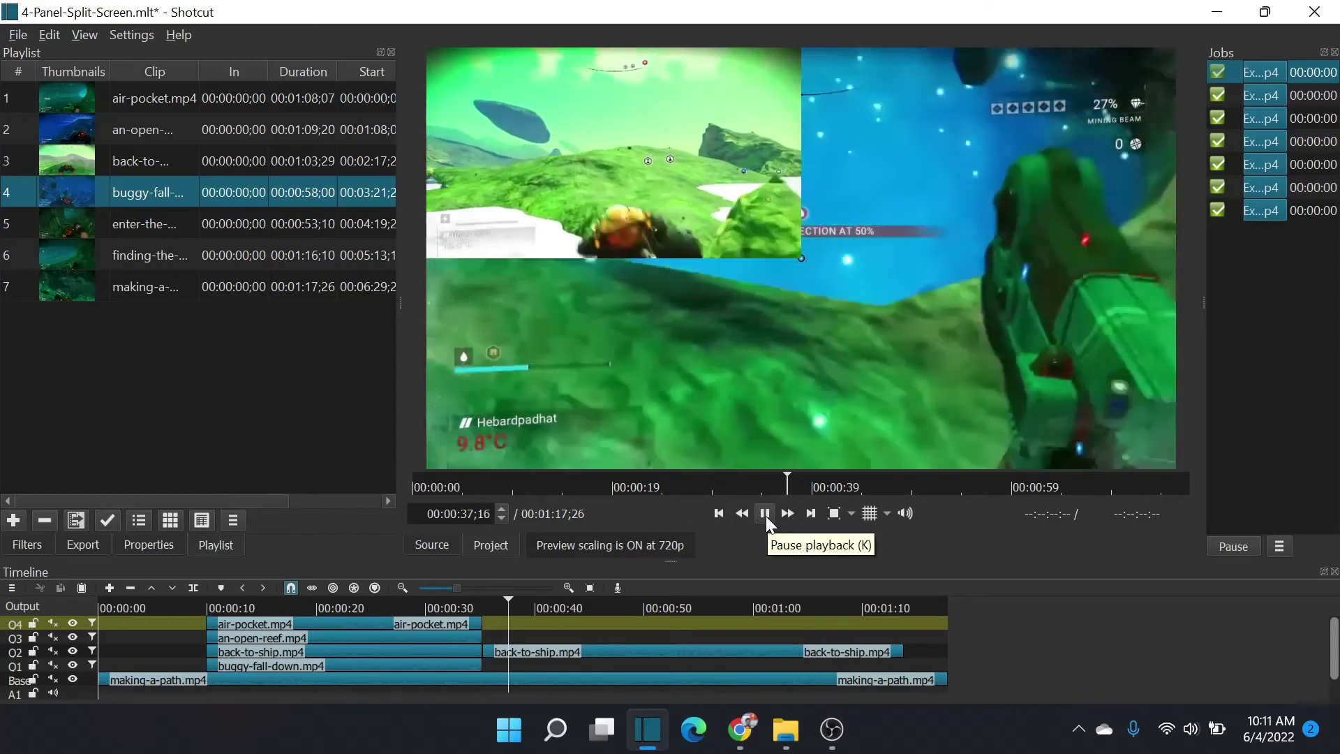
{"action": "left_click", "coordinate": [765, 515]}
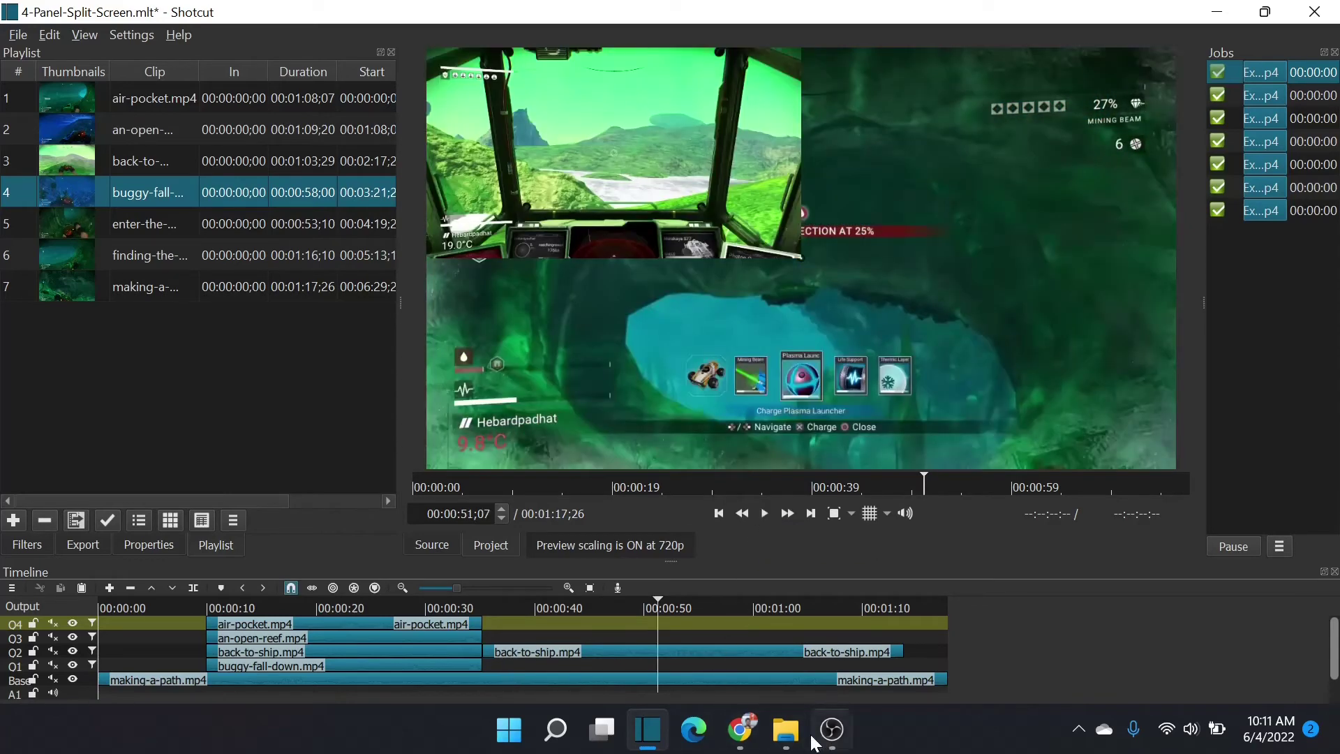
Add the Bumper Tag music from the Music folder to the playlist and onto A1.
{"action": "left_click", "coordinate": [786, 729]}
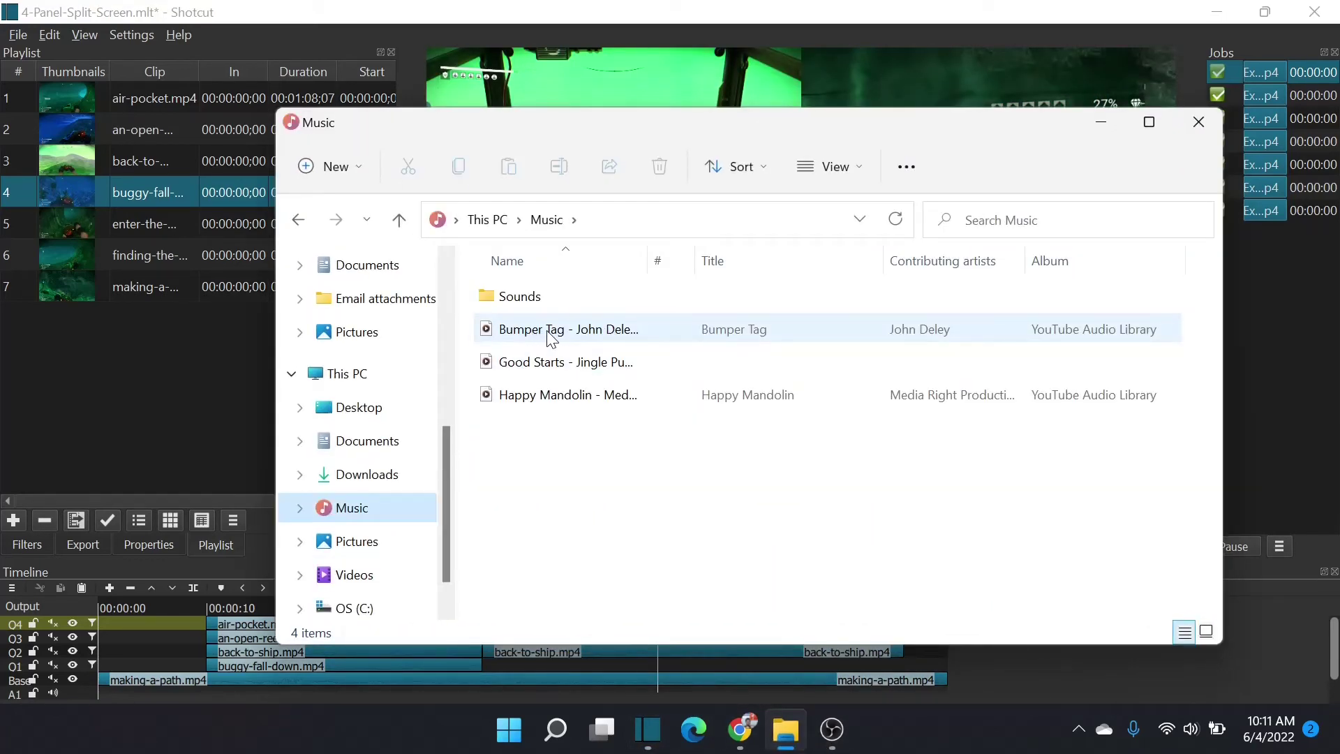
{"action": "left_click_drag", "start_coordinate": [554, 336], "coordinate": [105, 370]}
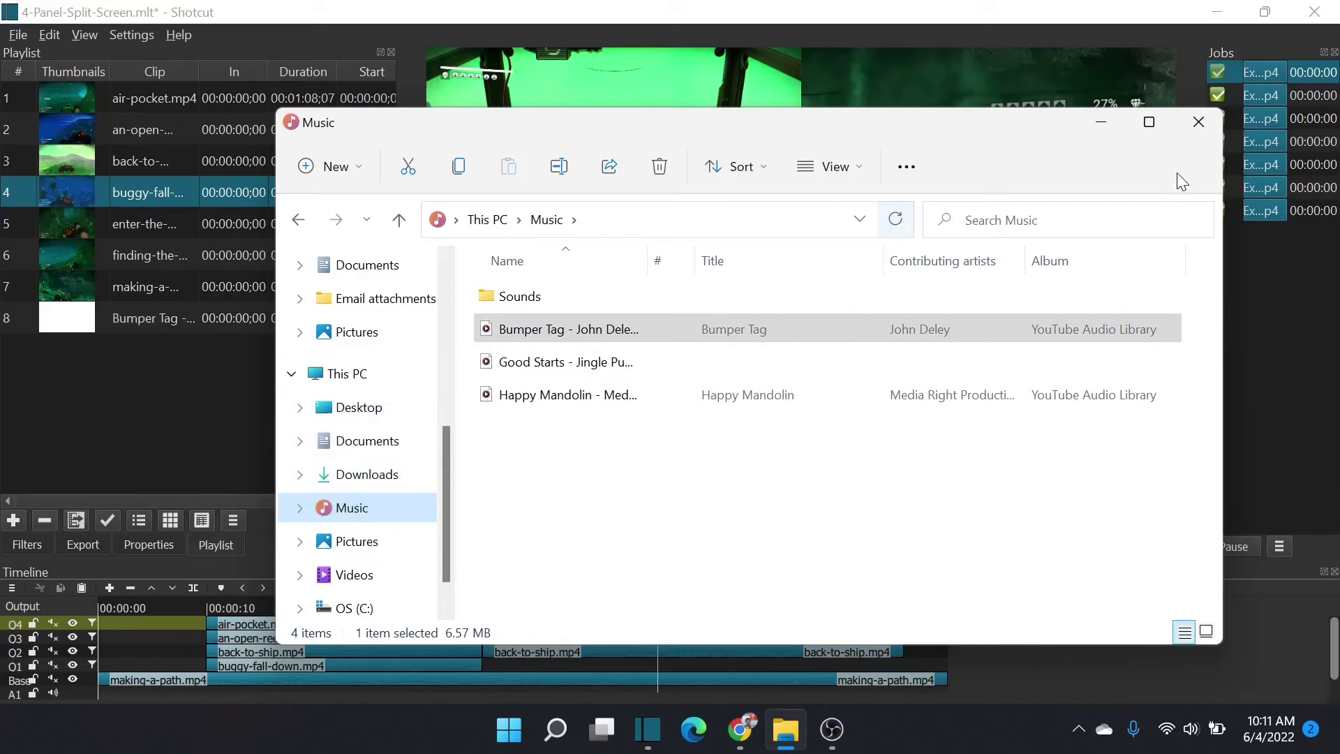
{"action": "left_click", "coordinate": [1102, 129]}
{"action": "left_click_drag", "start_coordinate": [95, 317], "coordinate": [170, 698]}
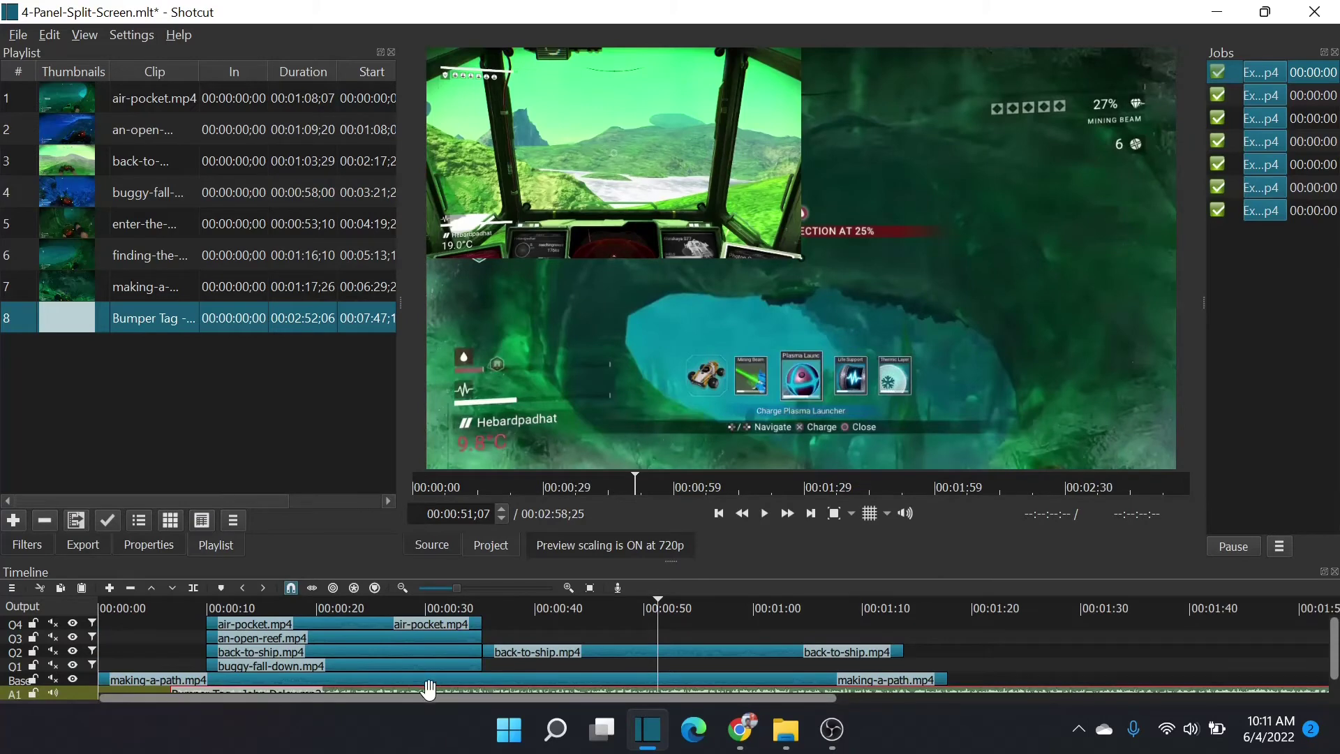
Move the Bumper Tag clip to 00:00:00 on A1 and preview from about 9 seconds.
{"action": "left_click_drag", "start_coordinate": [429, 689], "coordinate": [341, 693]}
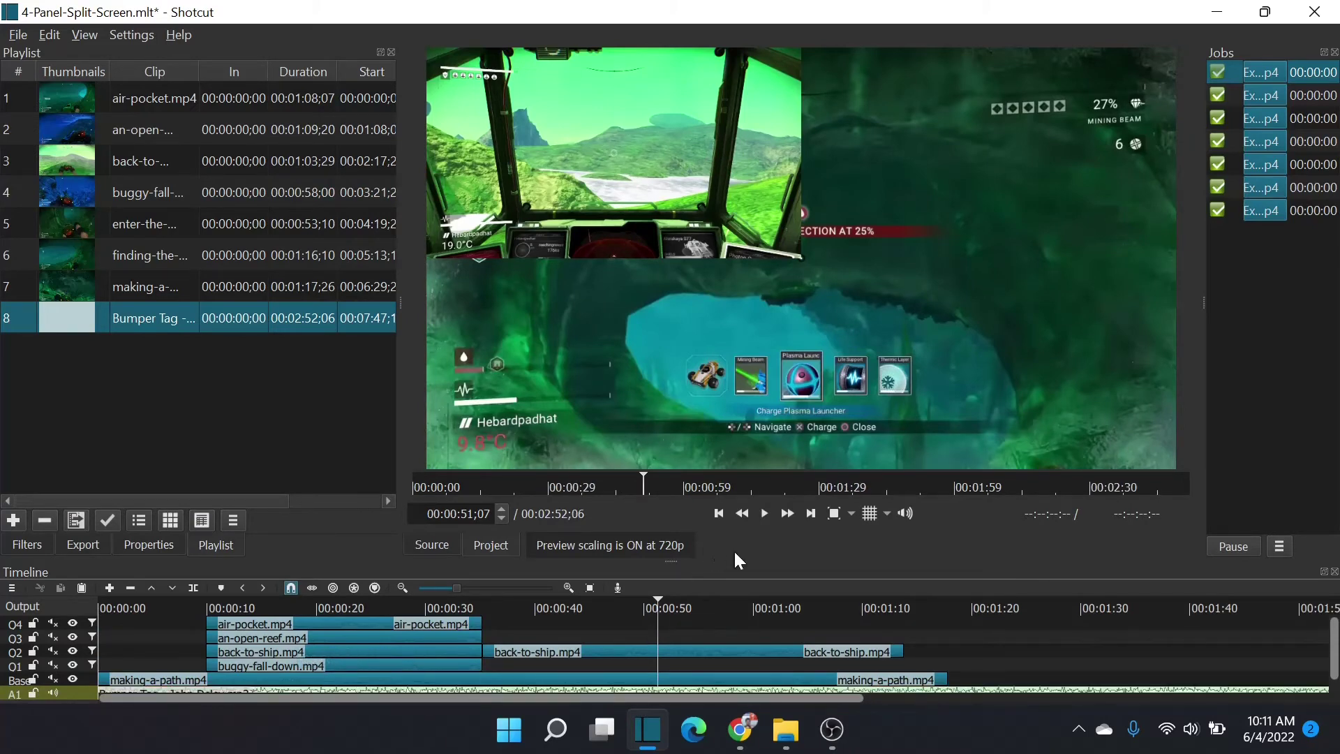
{"action": "left_click", "coordinate": [766, 515]}
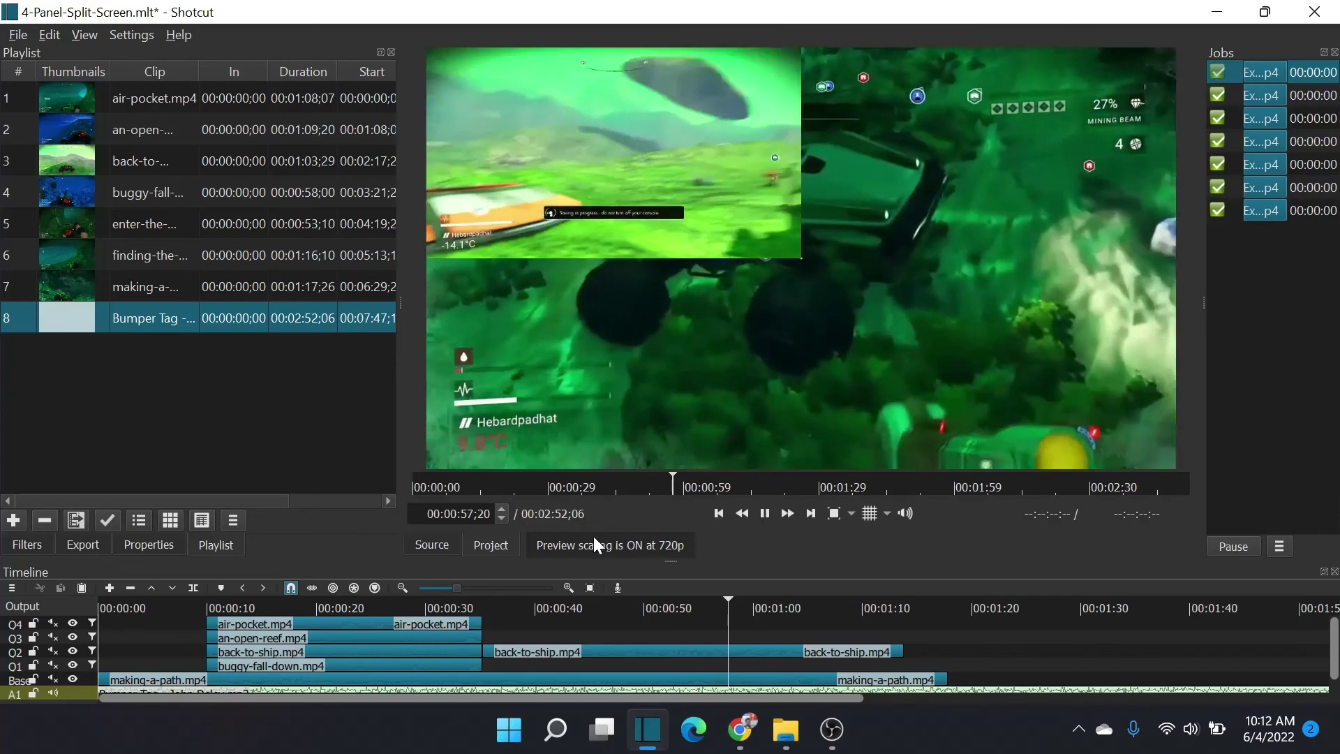
{"action": "left_click", "coordinate": [204, 610]}
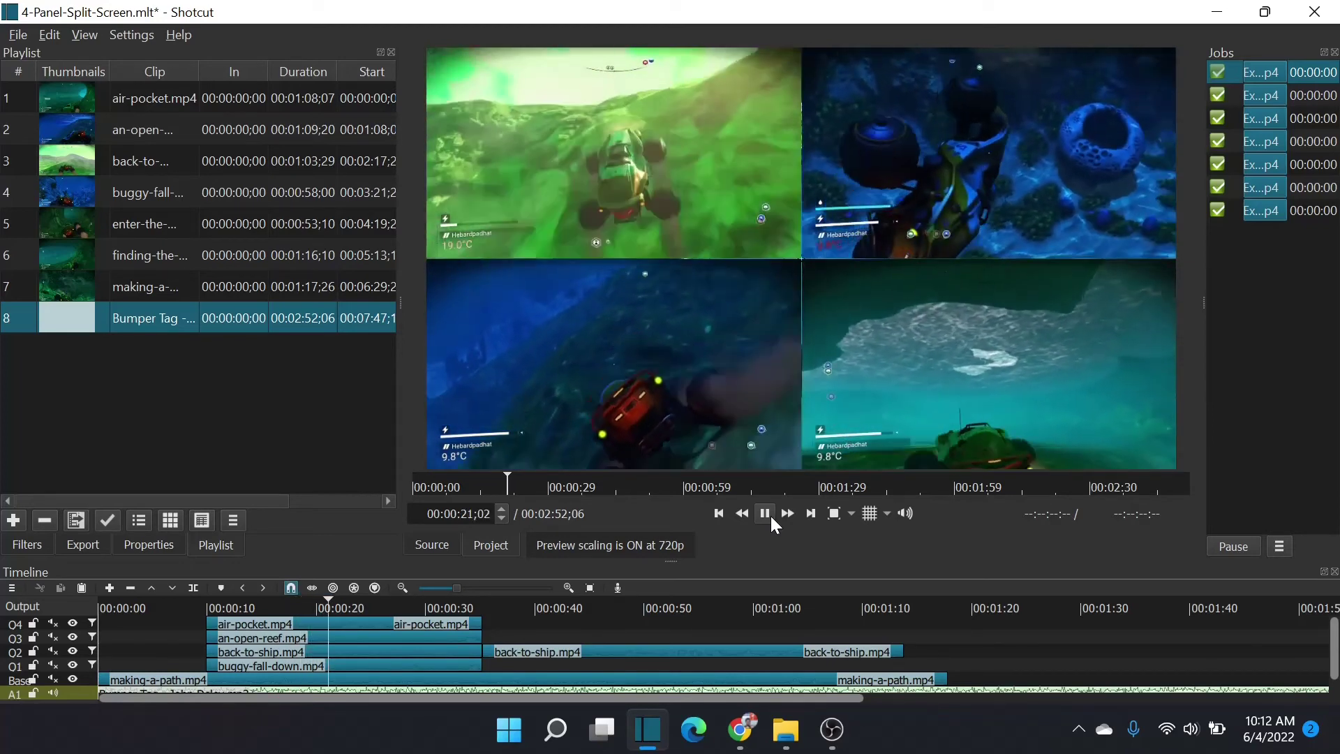
Stop playback and delete every clip from the timeline.
{"action": "left_click", "coordinate": [771, 517]}
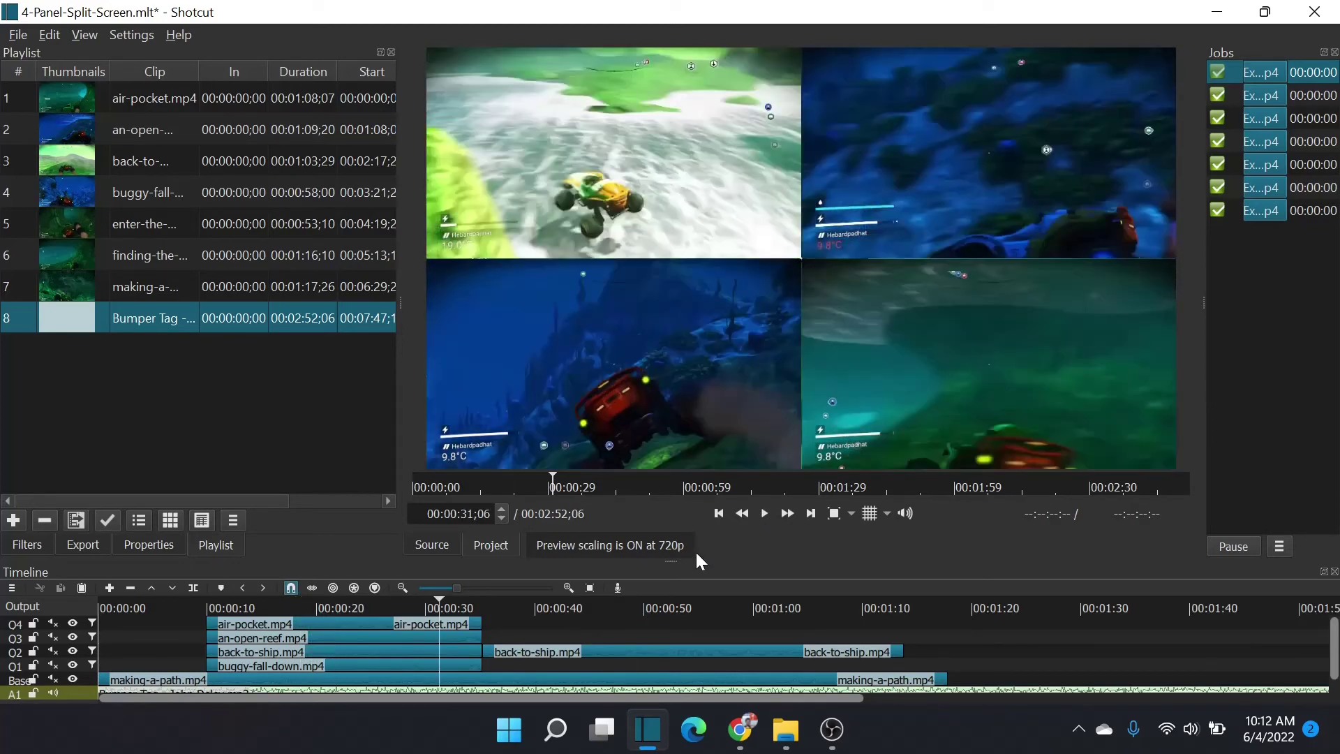
{"action": "left_click_drag", "start_coordinate": [282, 617], "coordinate": [429, 686]}
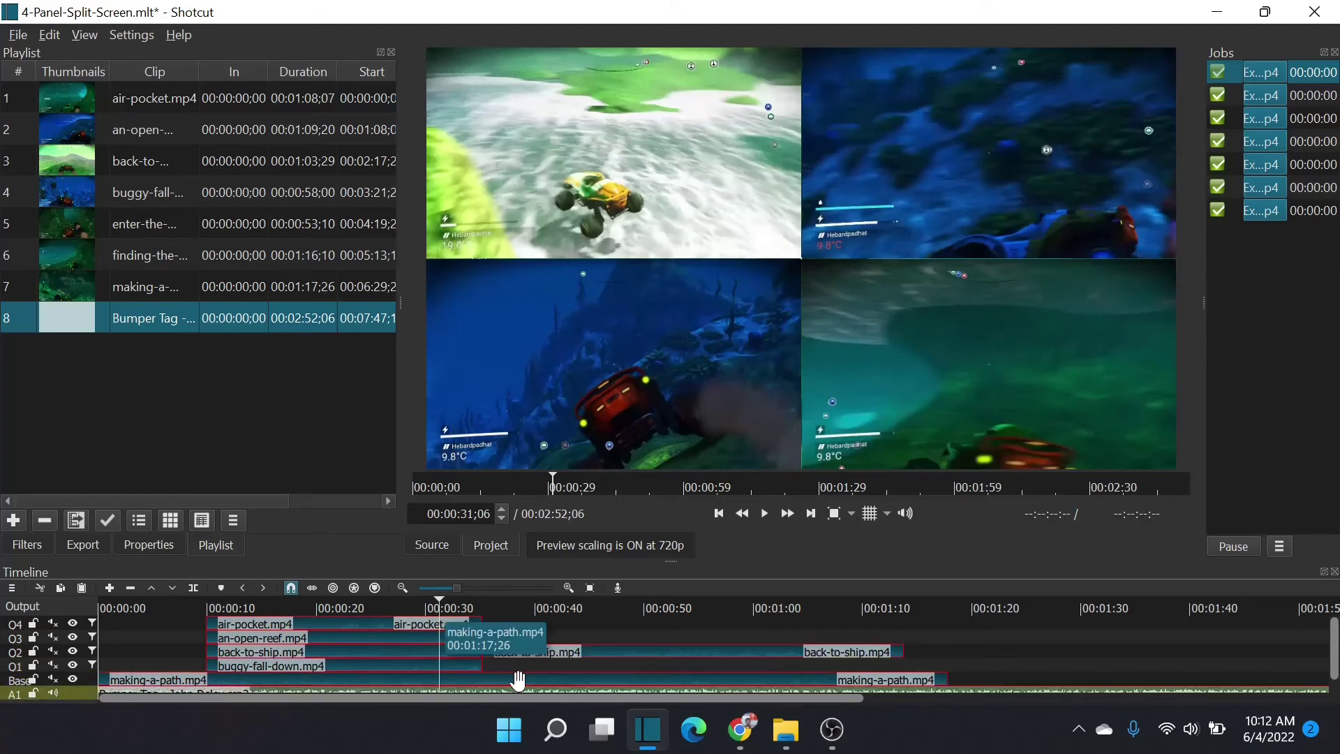
{"action": "key", "text": "Delete"}
Save a copy named 4-Panel-Split-Screen-Template.mlt by appending -Template to the name.
{"action": "left_click", "coordinate": [19, 35]}
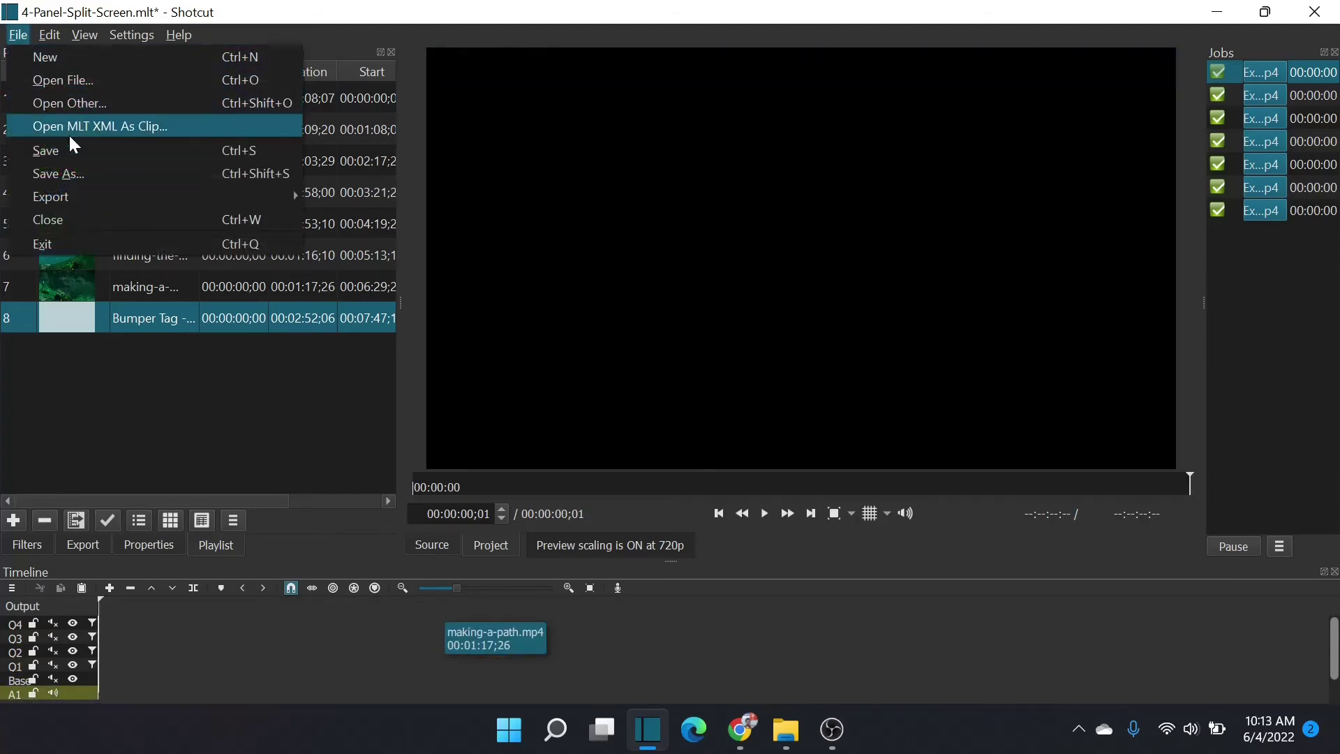
{"action": "left_click", "coordinate": [81, 178]}
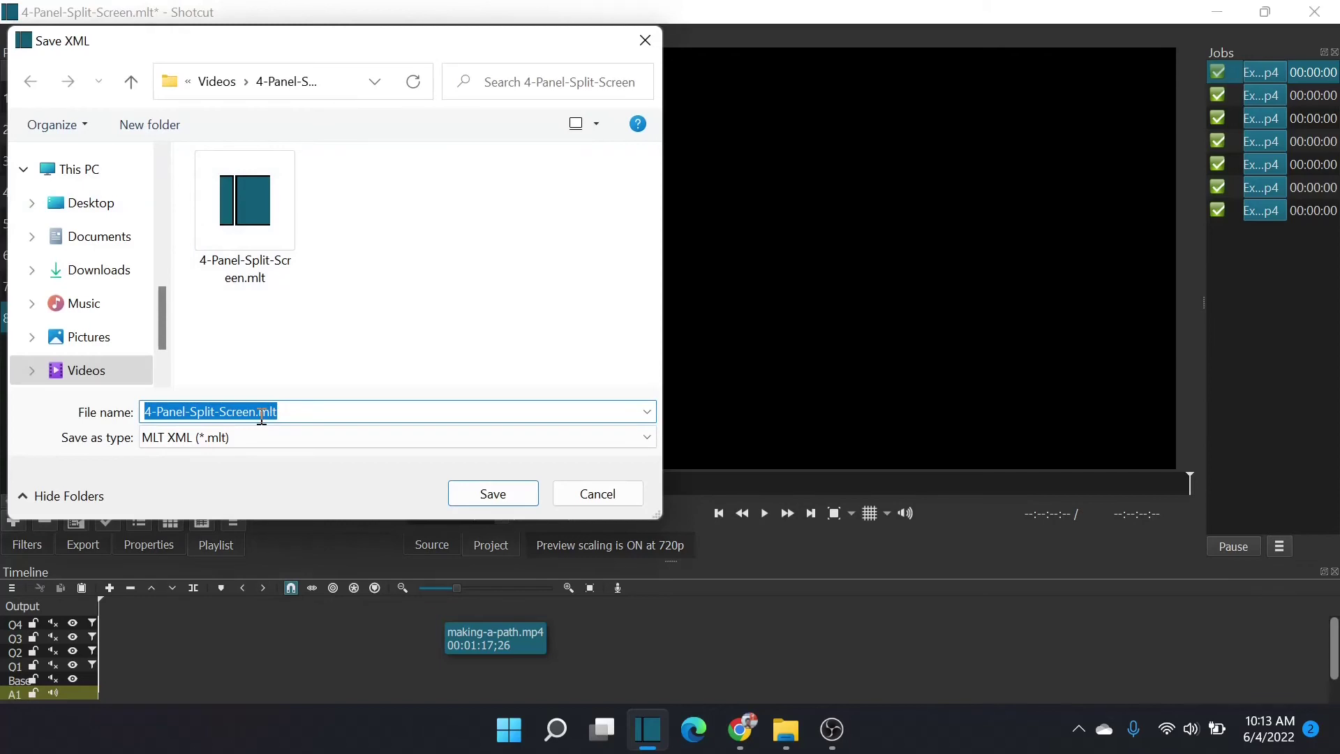
{"action": "left_click", "coordinate": [254, 412]}
{"action": "type", "text": "-Template"}
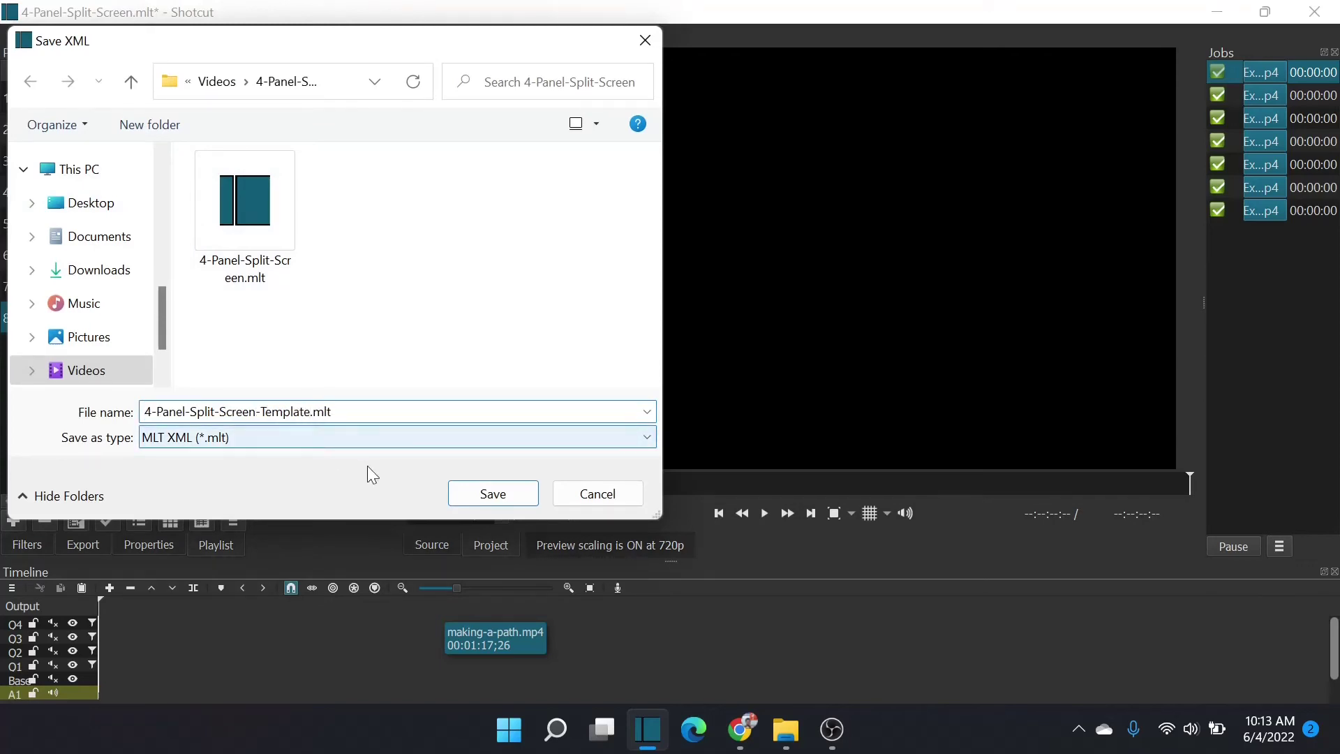
{"action": "left_click", "coordinate": [505, 504]}
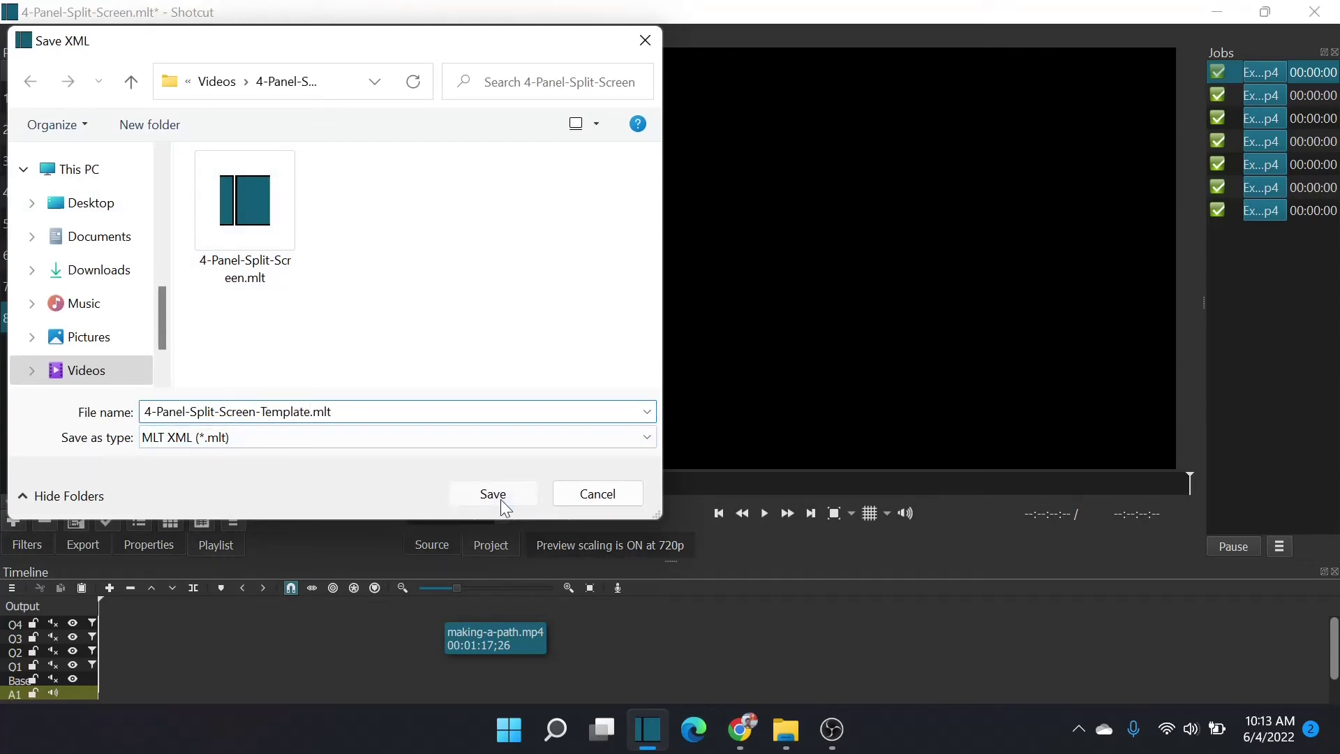
Remove all eight clips from the playlist.
{"action": "left_click", "coordinate": [196, 96]}
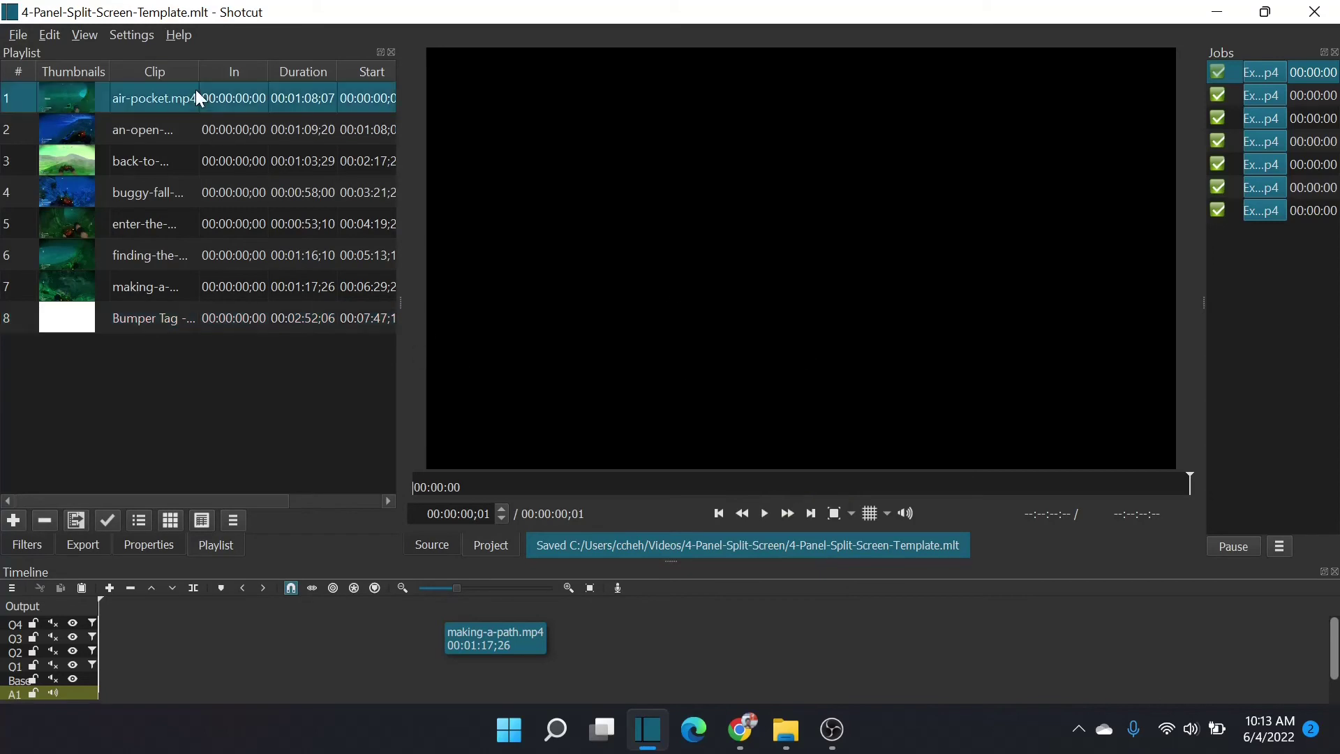
{"action": "left_click", "coordinate": [225, 316], "text": "shift"}
{"action": "right_click", "coordinate": [225, 234]}
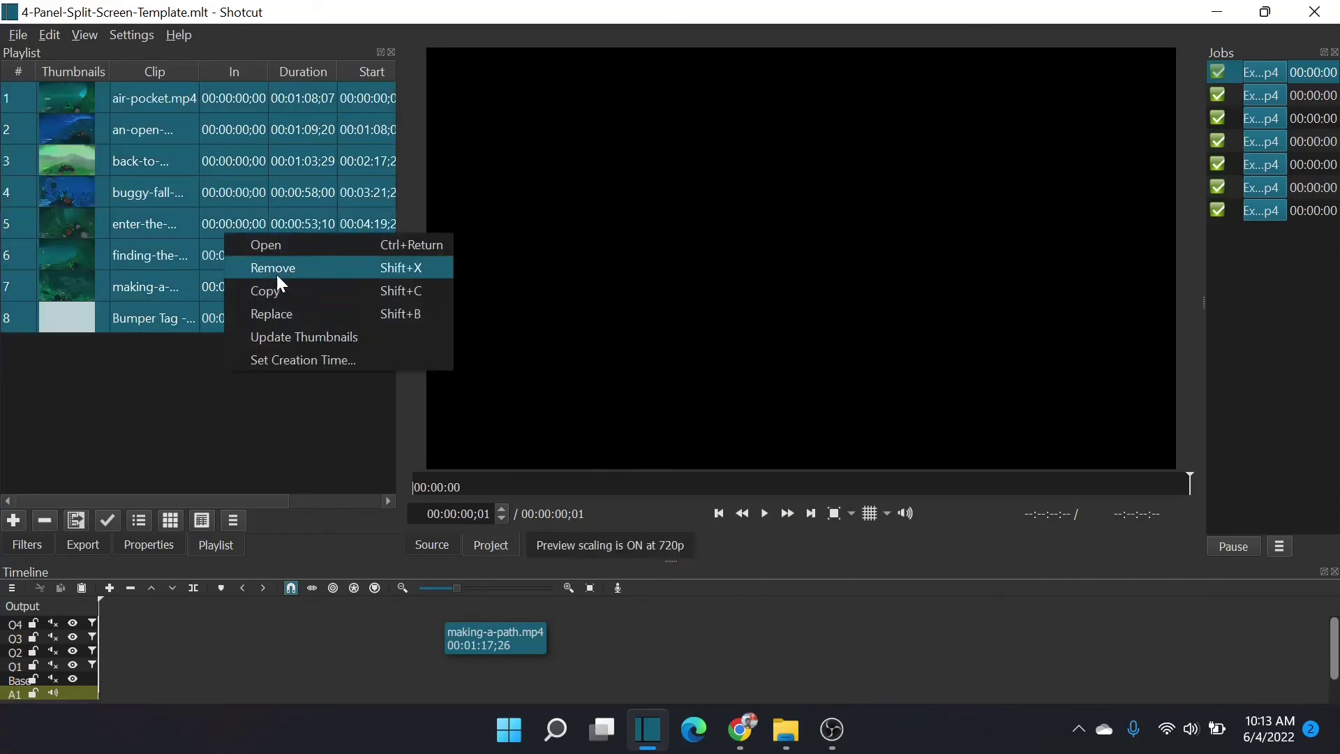
{"action": "left_click", "coordinate": [275, 278]}
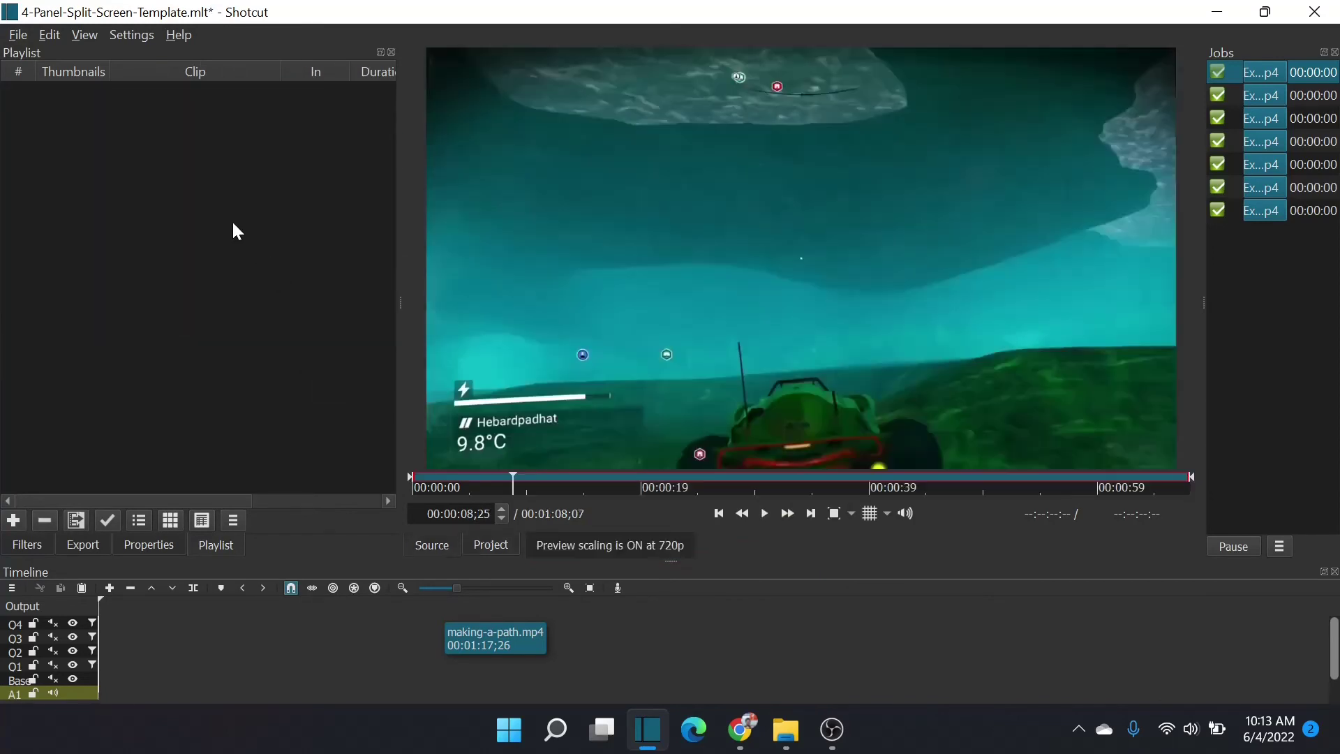
Save the emptied template project.
{"action": "left_click", "coordinate": [18, 35]}
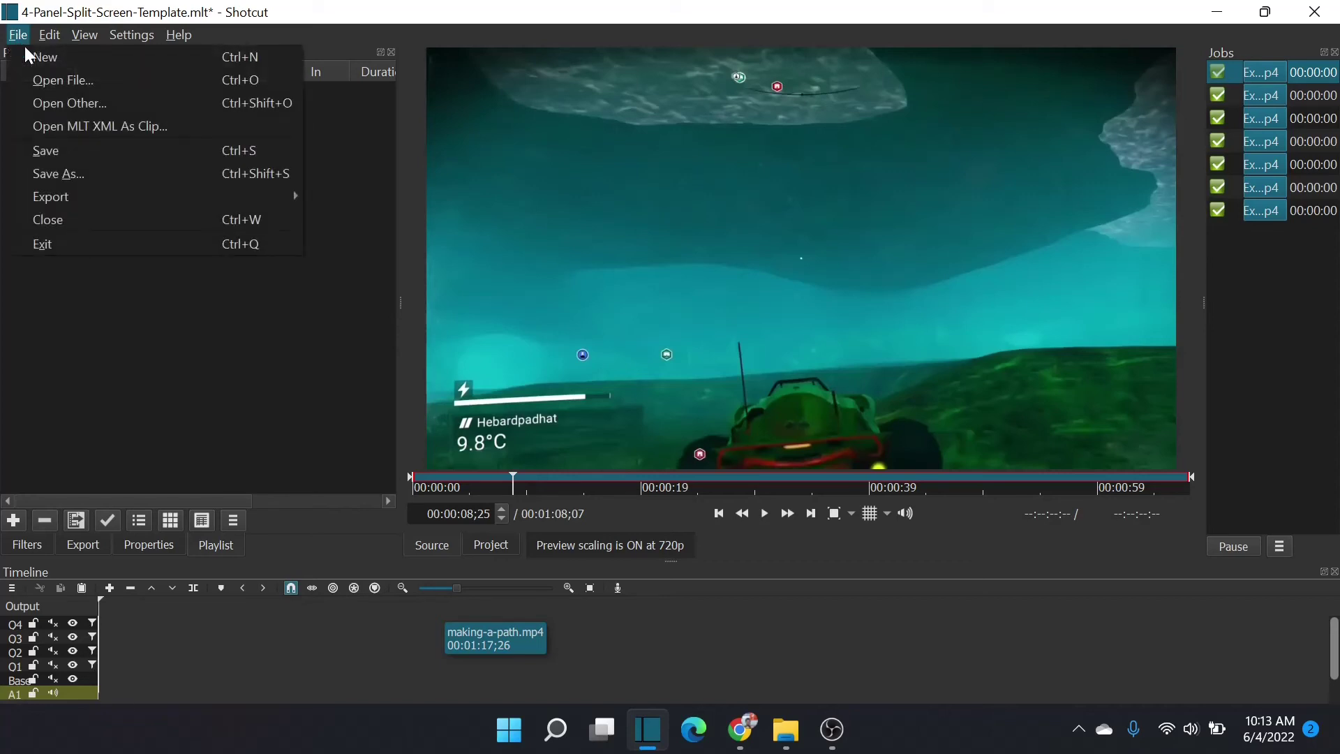
{"action": "left_click", "coordinate": [55, 149]}
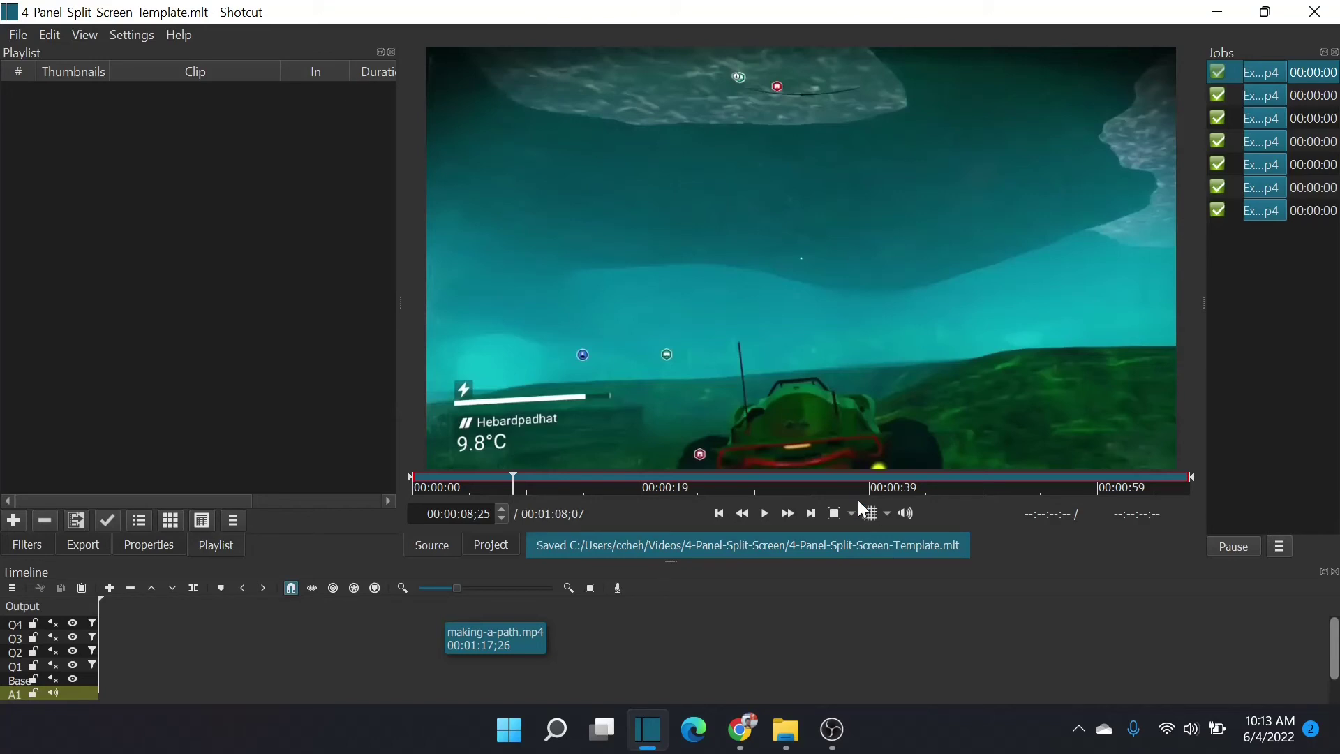
{"action": "left_click", "coordinate": [22, 35]}
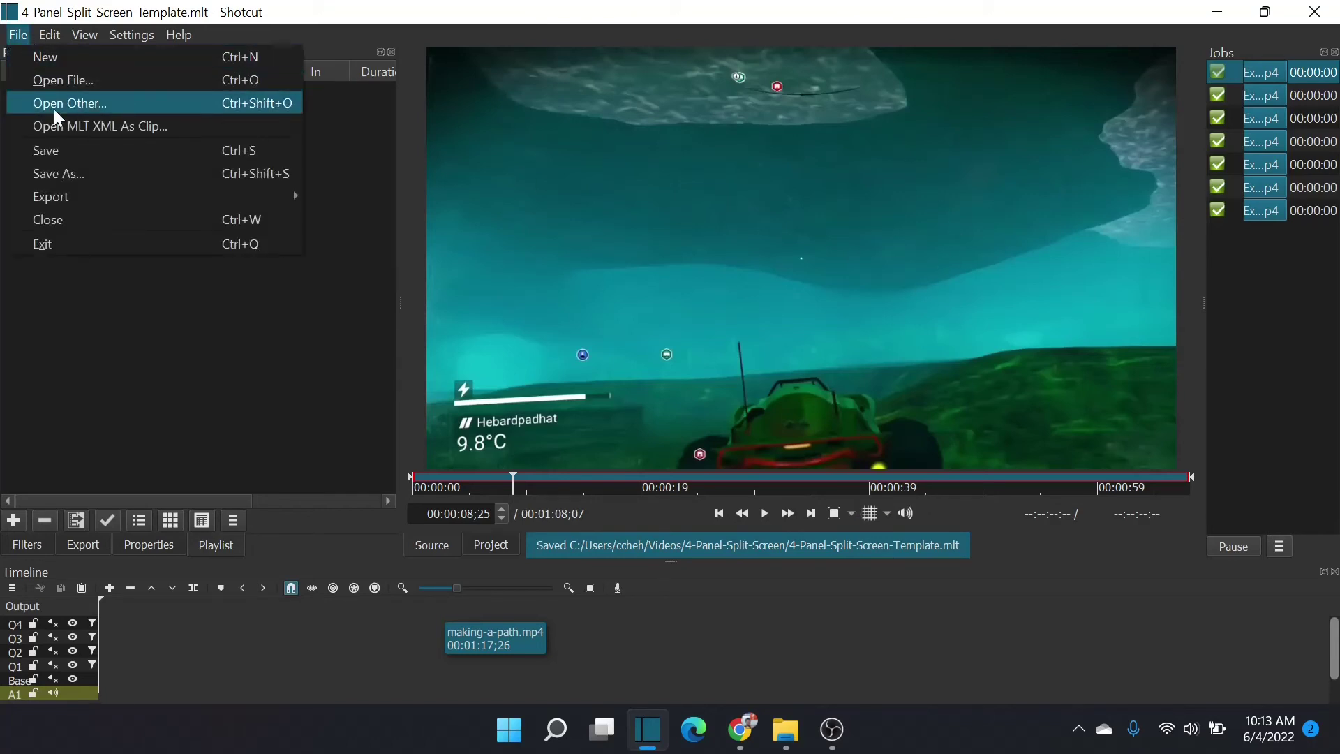
Close the project, reopen 4-Panel-Split-Screen-Template.mlt, and bring up File Explorer.
{"action": "left_click", "coordinate": [74, 217]}
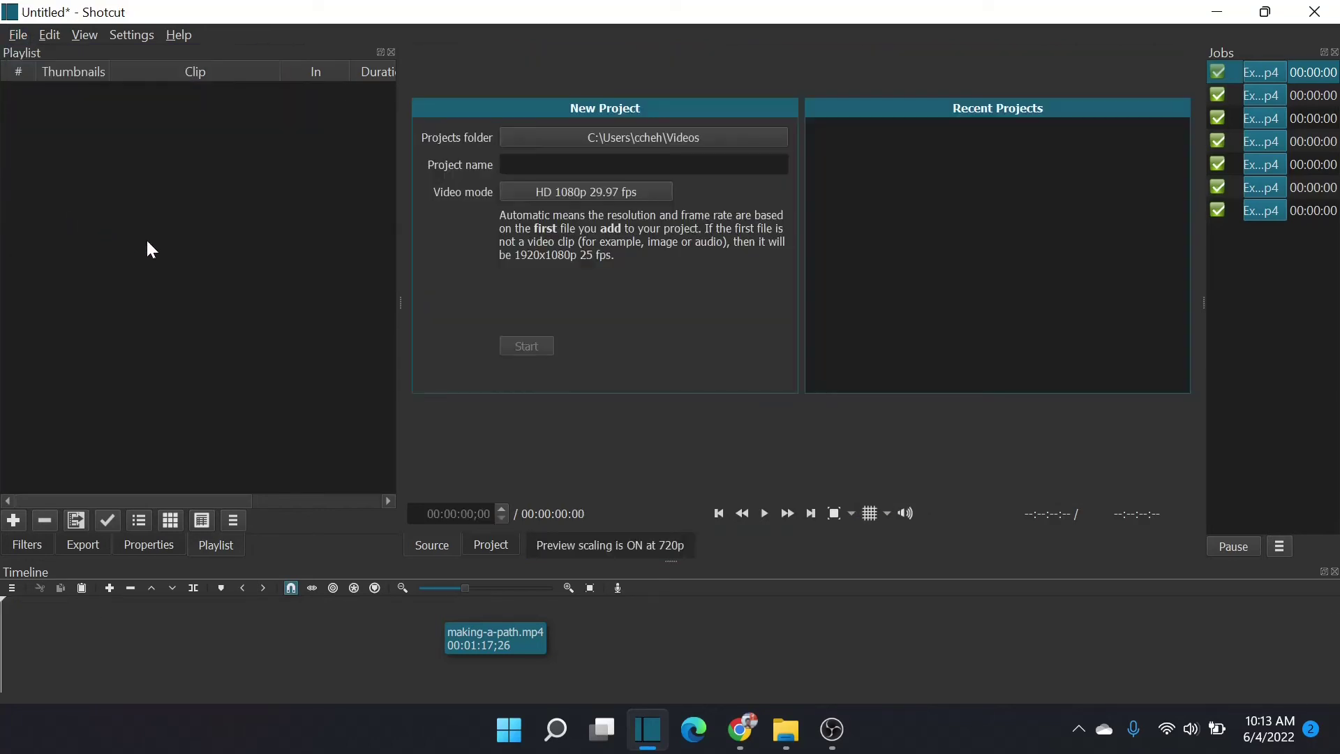
{"action": "left_click", "coordinate": [21, 35]}
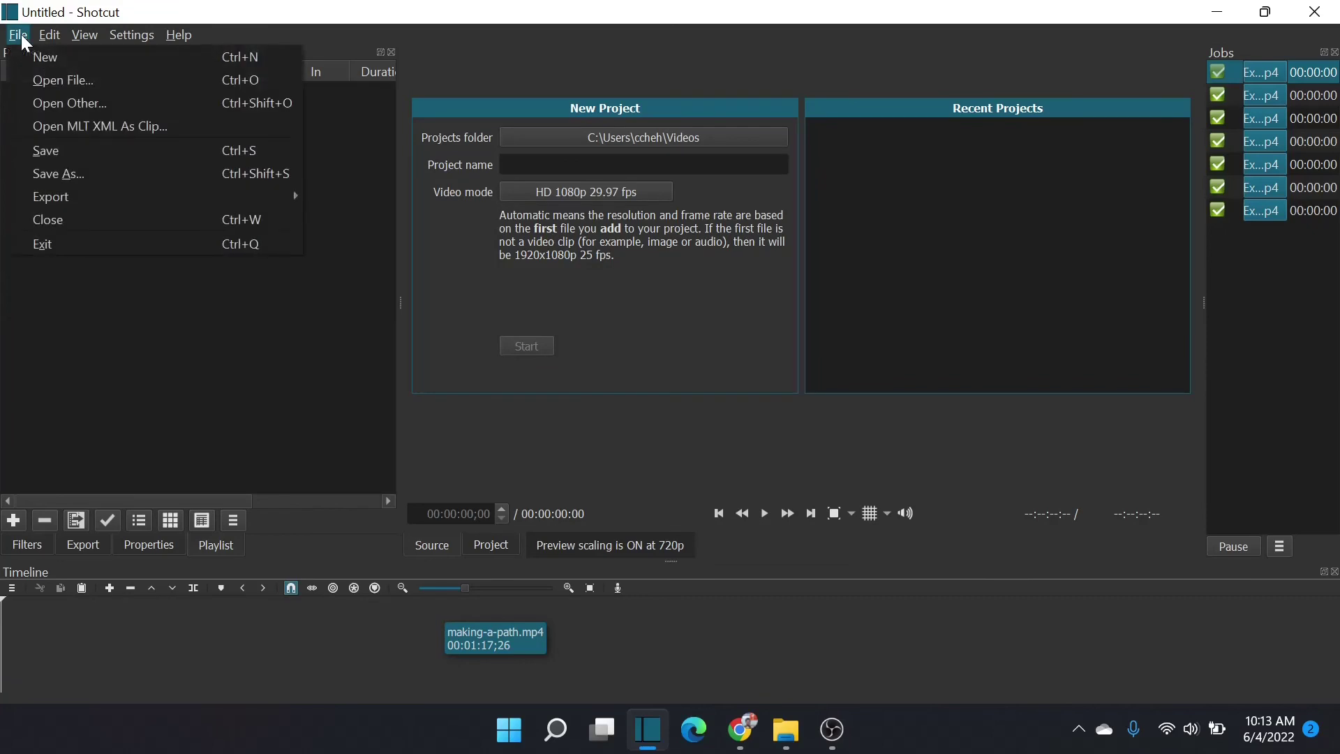
{"action": "left_click", "coordinate": [66, 82]}
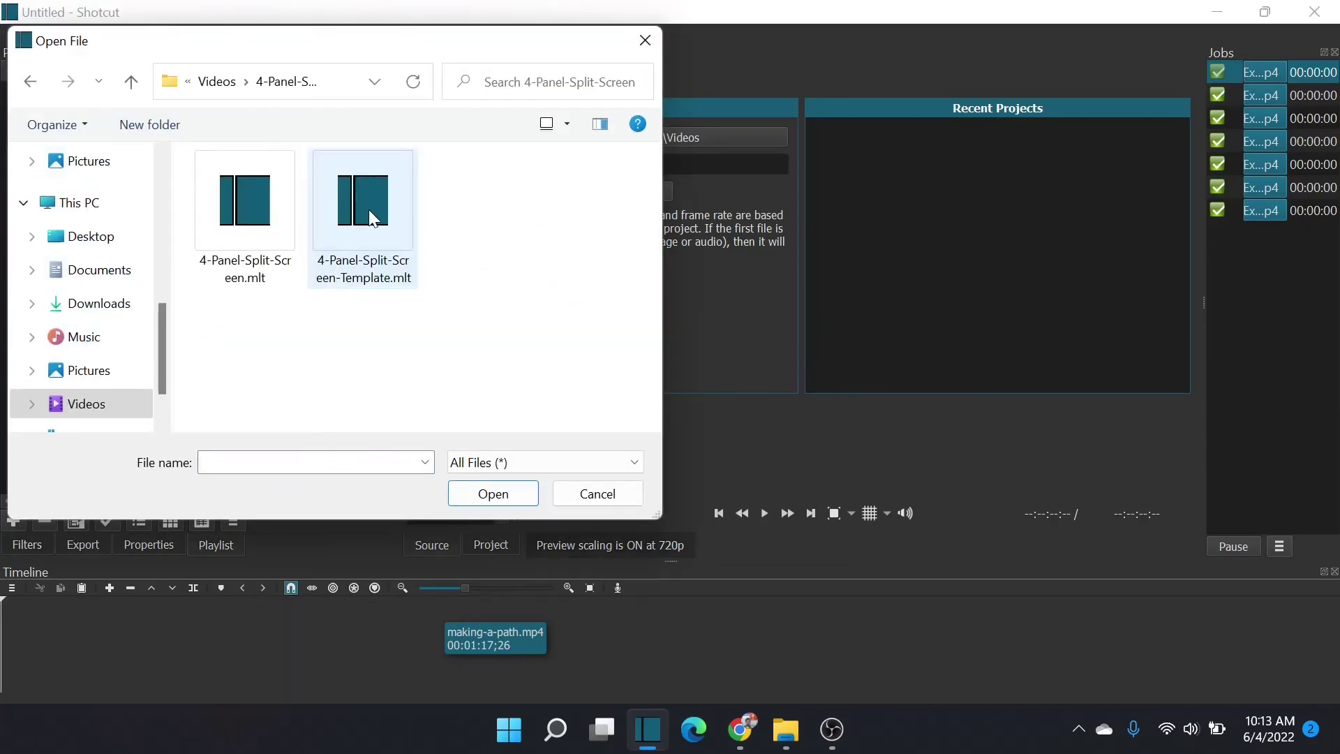
{"action": "double_click", "coordinate": [364, 208]}
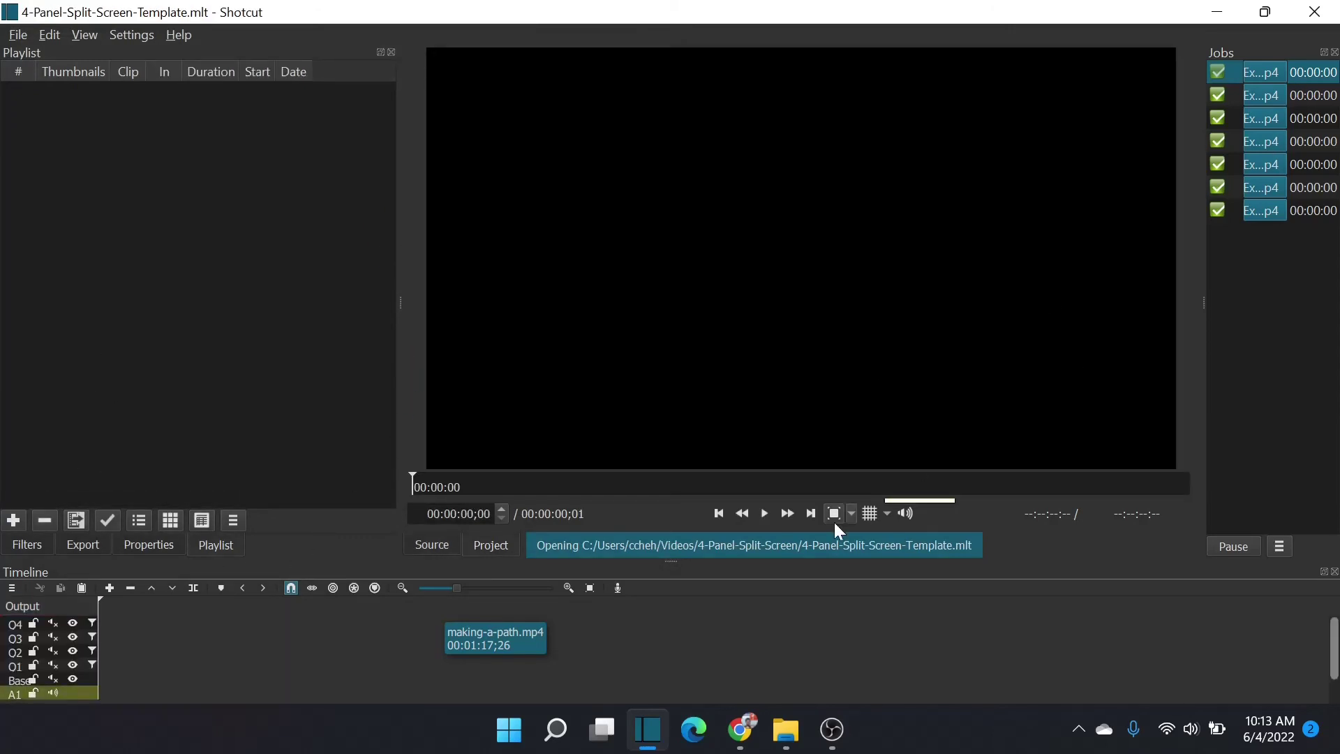
{"action": "left_click", "coordinate": [787, 745]}
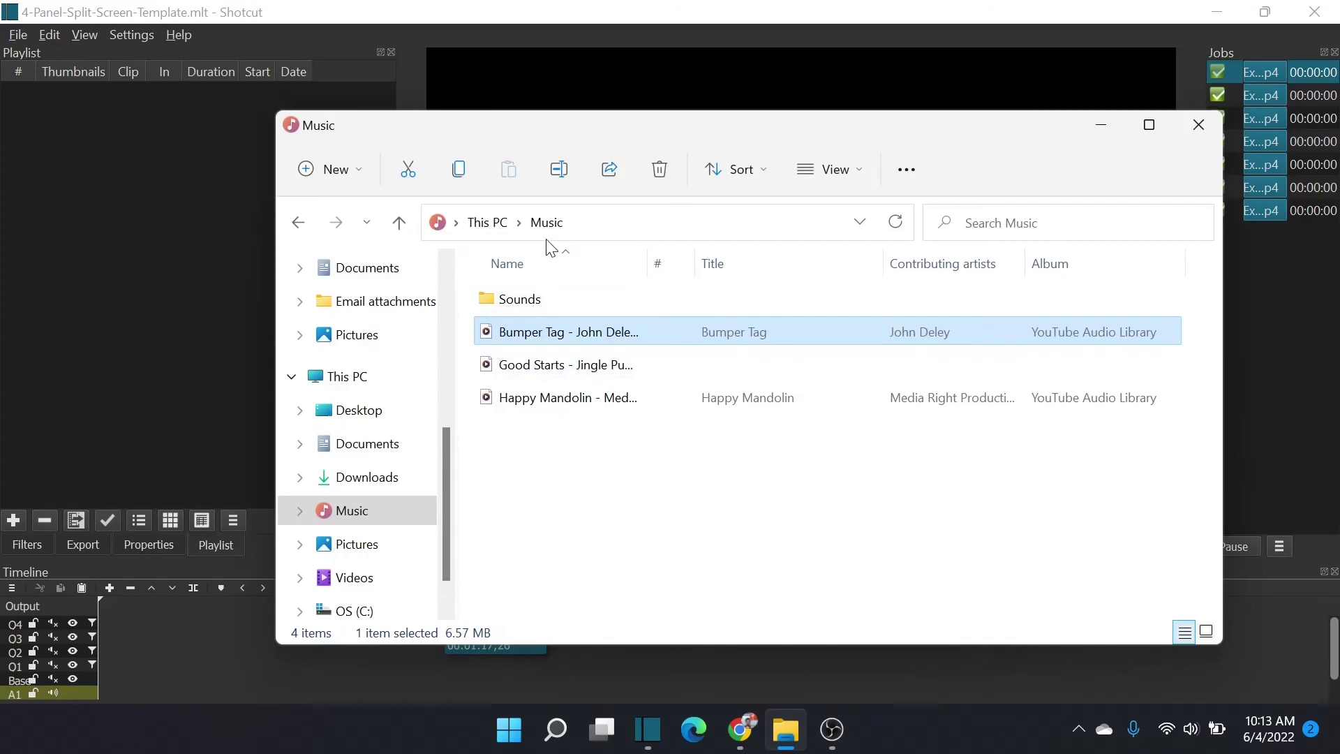
Drag the seven .mp4 clips from Videos > 4-Panel-Test into the Shotcut playlist.
{"action": "left_click", "coordinate": [360, 579]}
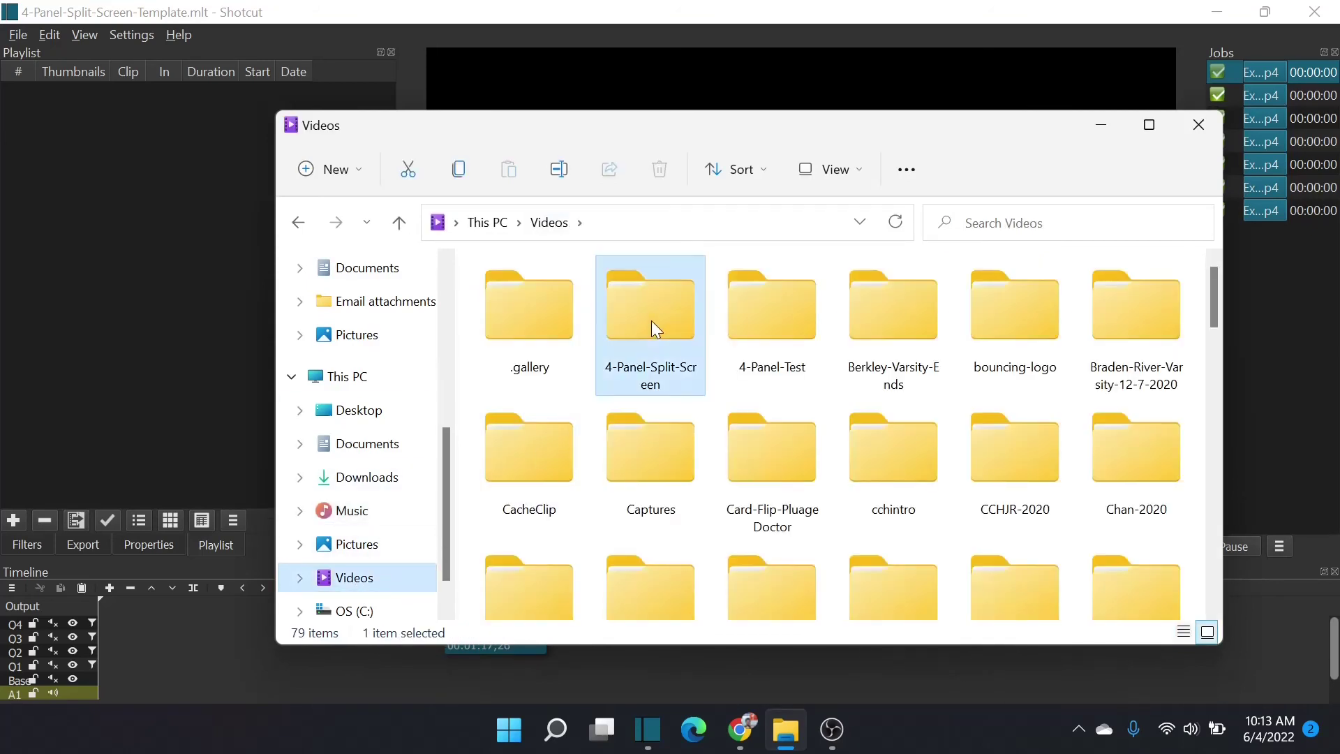
{"action": "double_click", "coordinate": [652, 321]}
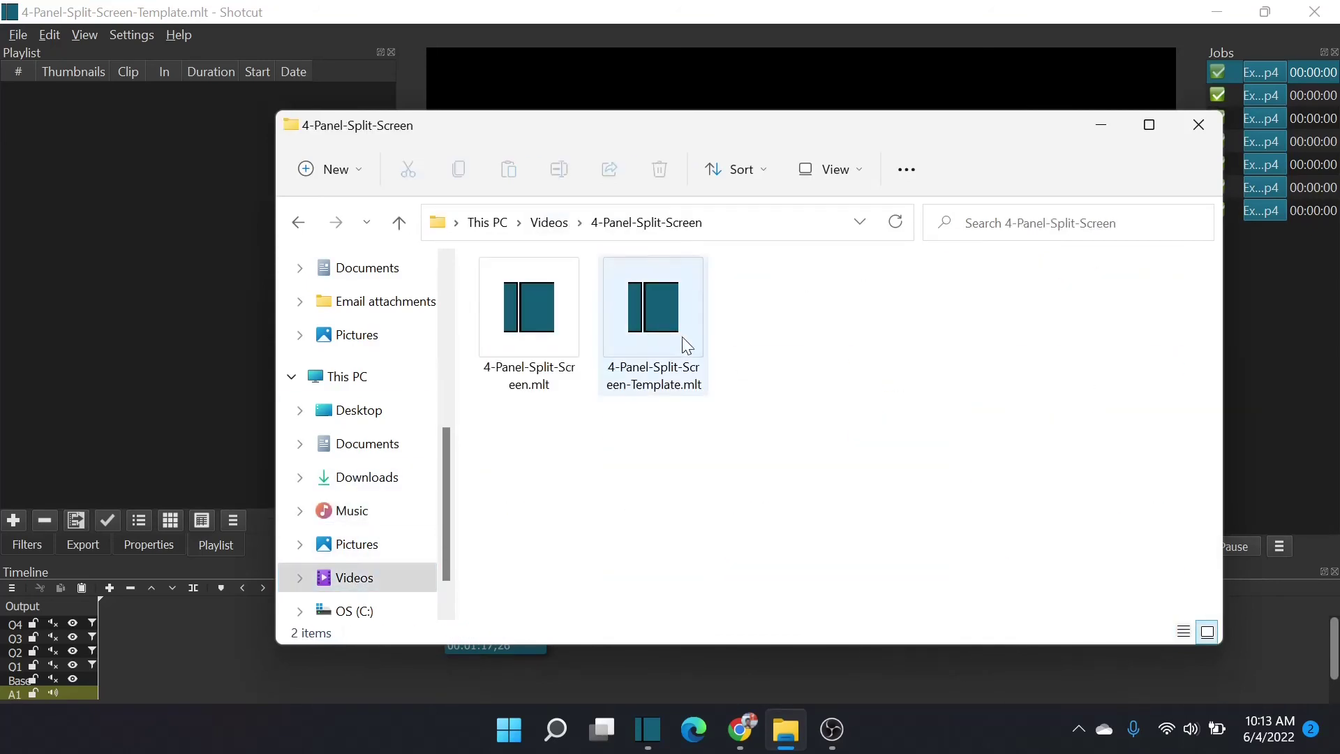
{"action": "left_click", "coordinate": [550, 222]}
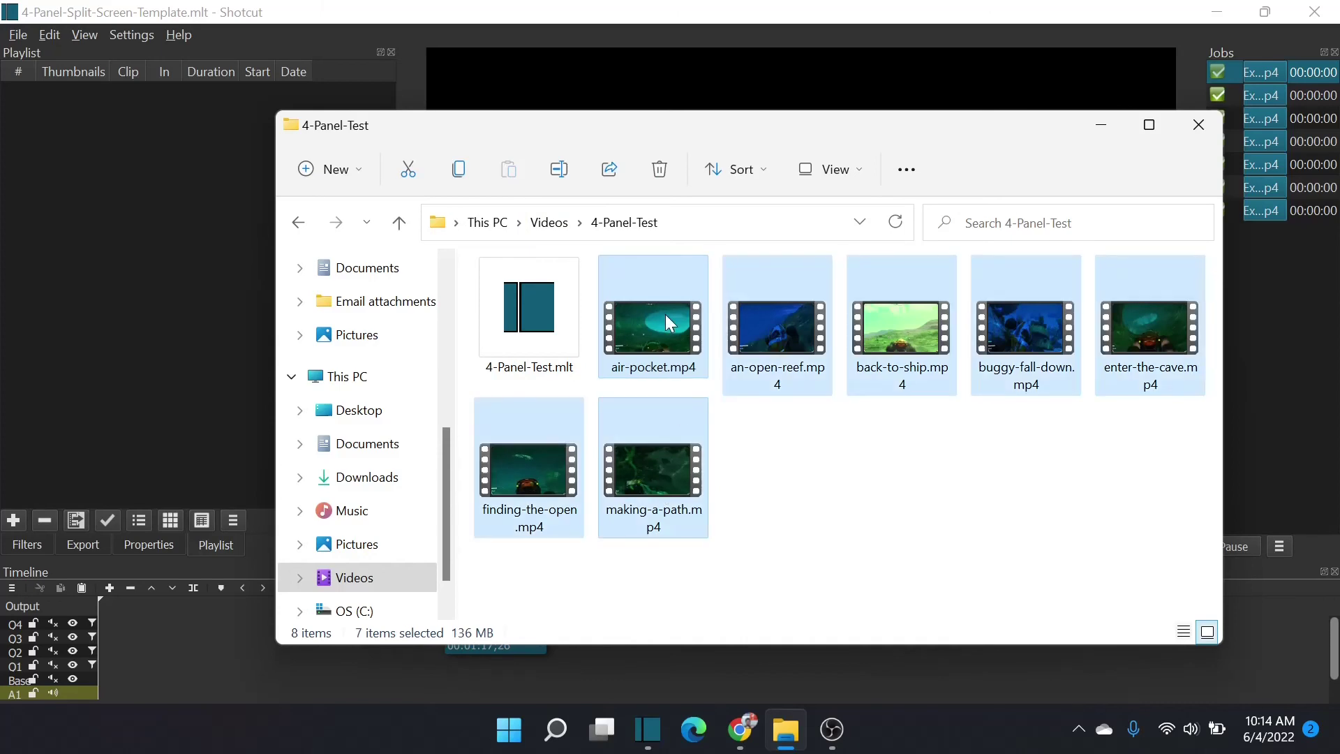
{"action": "left_click_drag", "start_coordinate": [665, 315], "coordinate": [120, 336]}
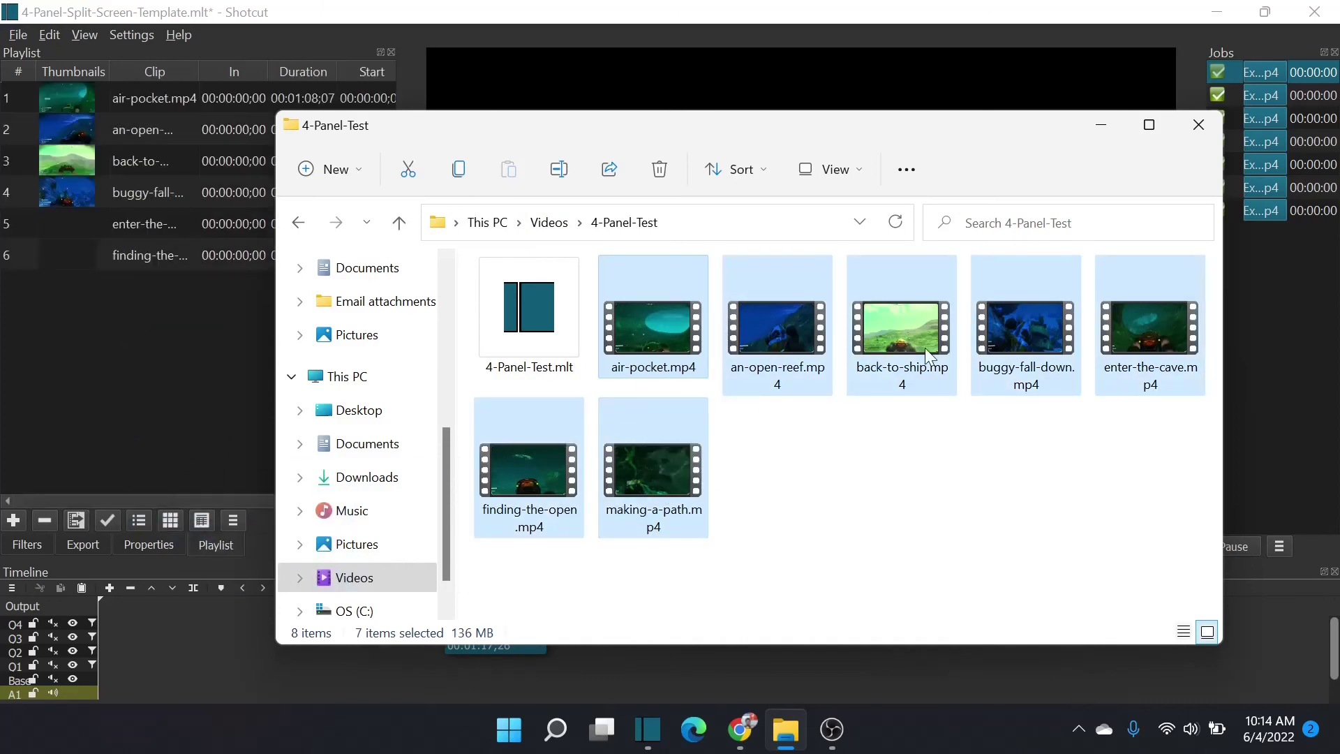
Place making-a-path on O4, enter-the-cave on O3, finding-the-open on O2, an-open-reef on O1.
{"action": "left_click", "coordinate": [1192, 129]}
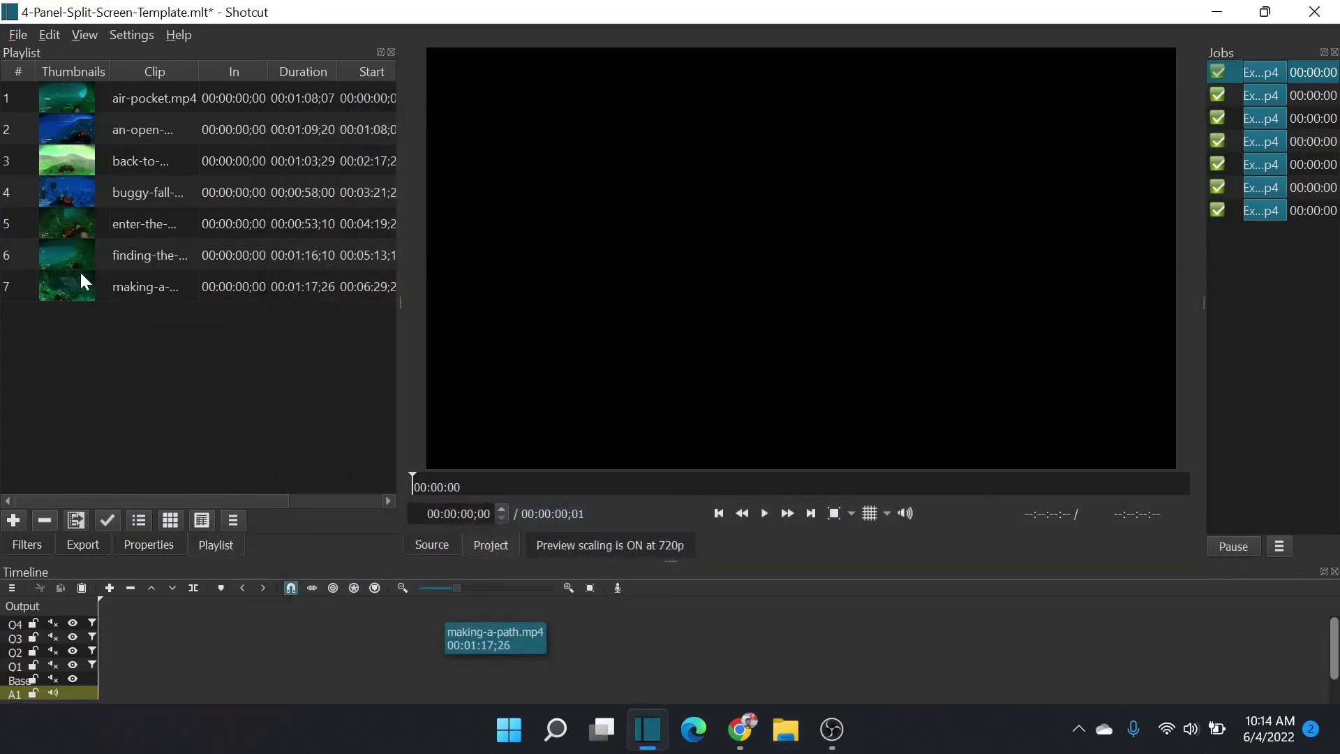
{"action": "left_click_drag", "start_coordinate": [84, 282], "coordinate": [150, 620]}
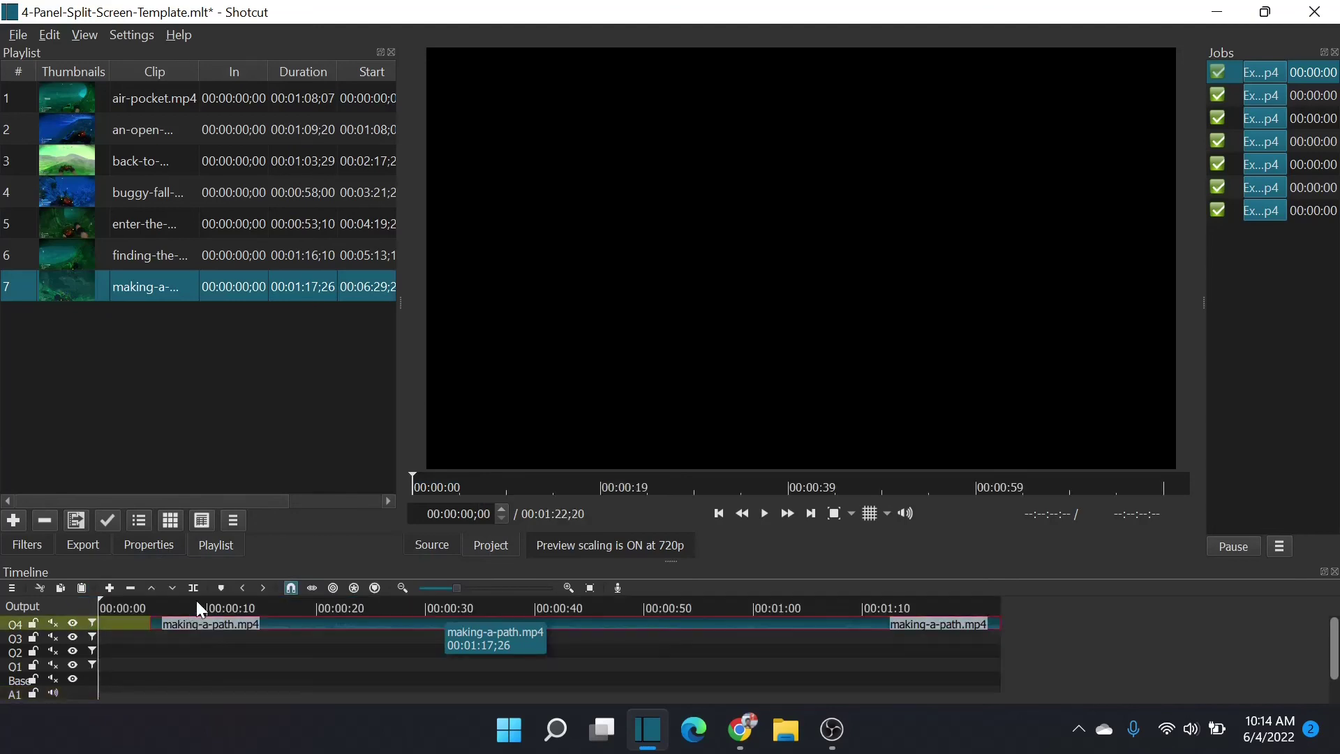
{"action": "left_click", "coordinate": [241, 601]}
{"action": "left_click_drag", "start_coordinate": [170, 221], "coordinate": [218, 632]}
{"action": "left_click_drag", "start_coordinate": [155, 255], "coordinate": [209, 652]}
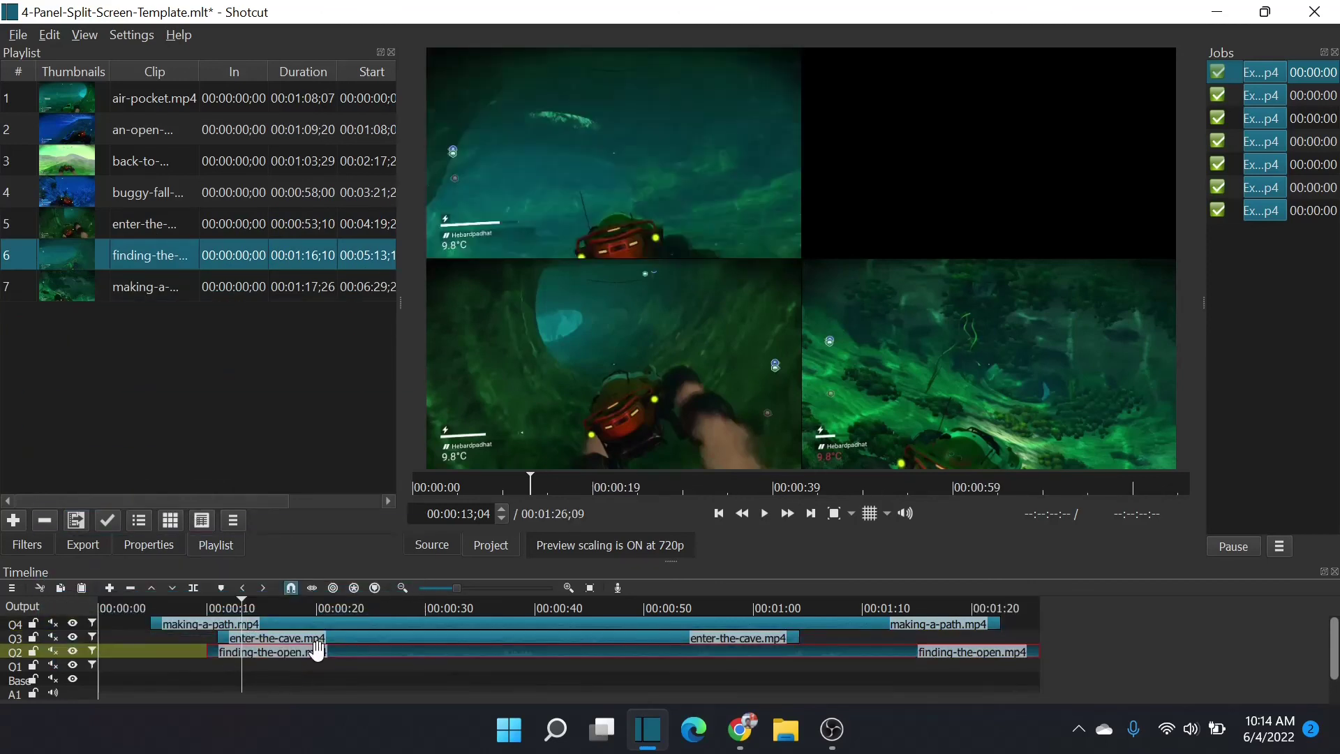
{"action": "left_click_drag", "start_coordinate": [155, 130], "coordinate": [183, 665]}
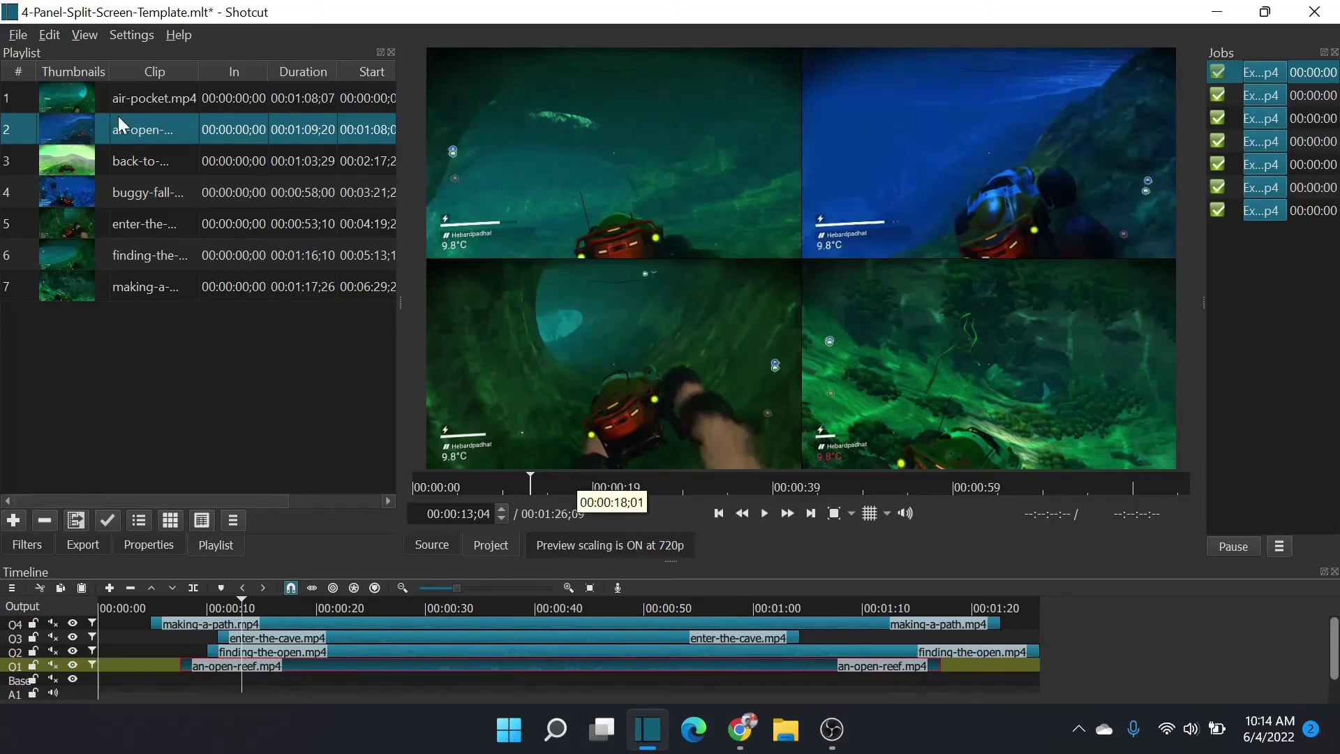
Close the filled-in project and decline to save changes to the template.
{"action": "left_click", "coordinate": [17, 35]}
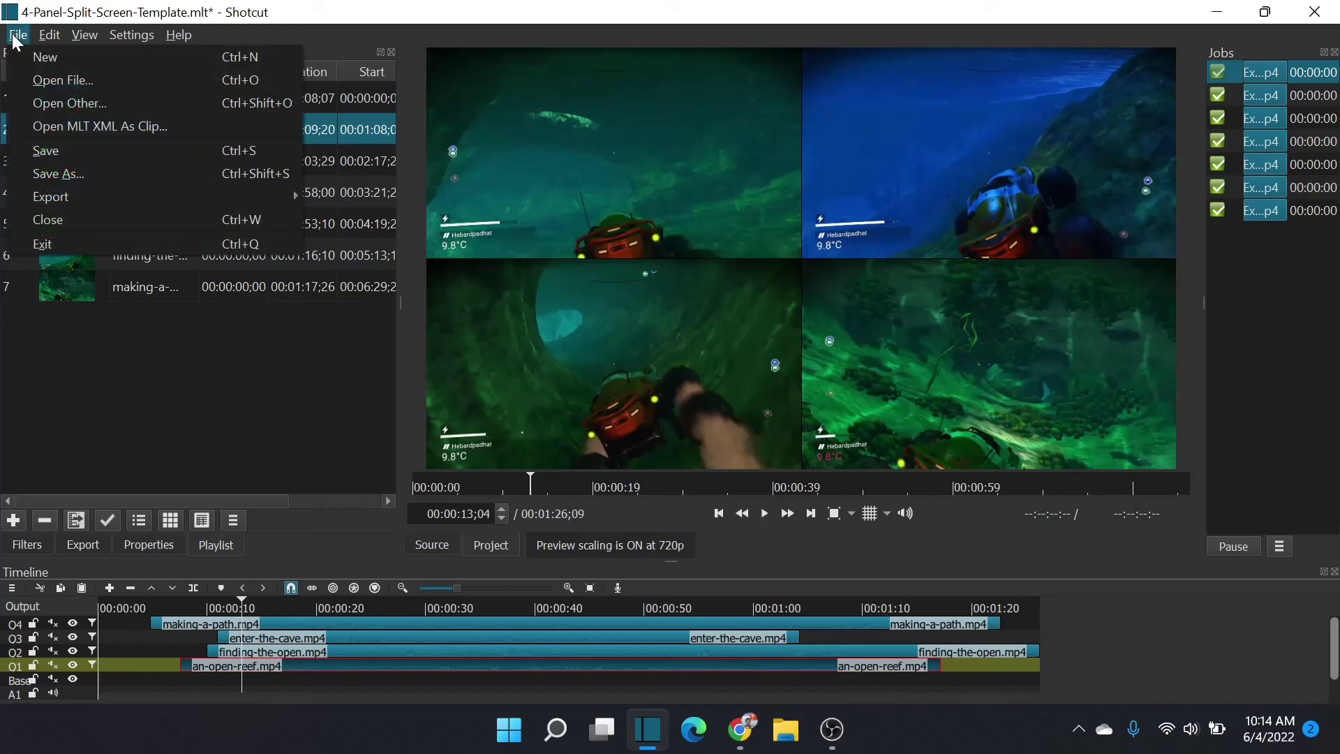
{"action": "left_click", "coordinate": [61, 221]}
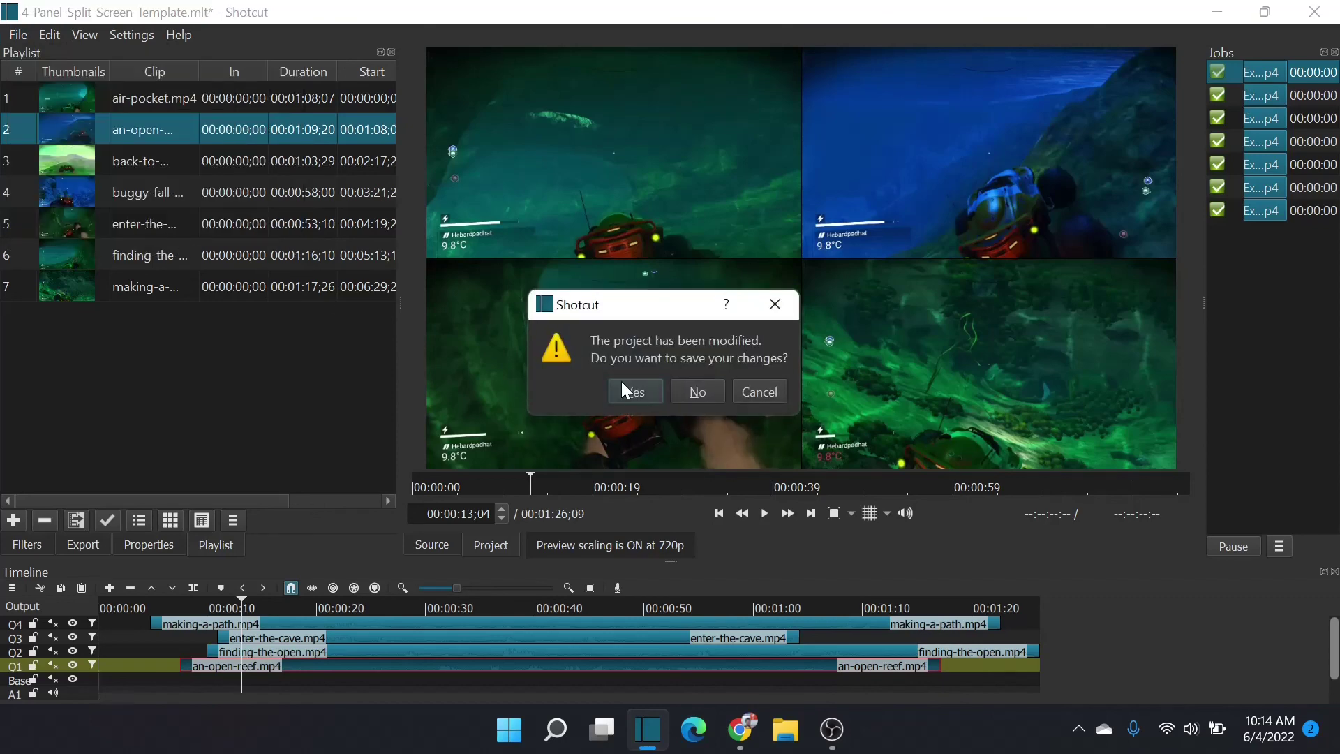
{"action": "left_click", "coordinate": [706, 394]}
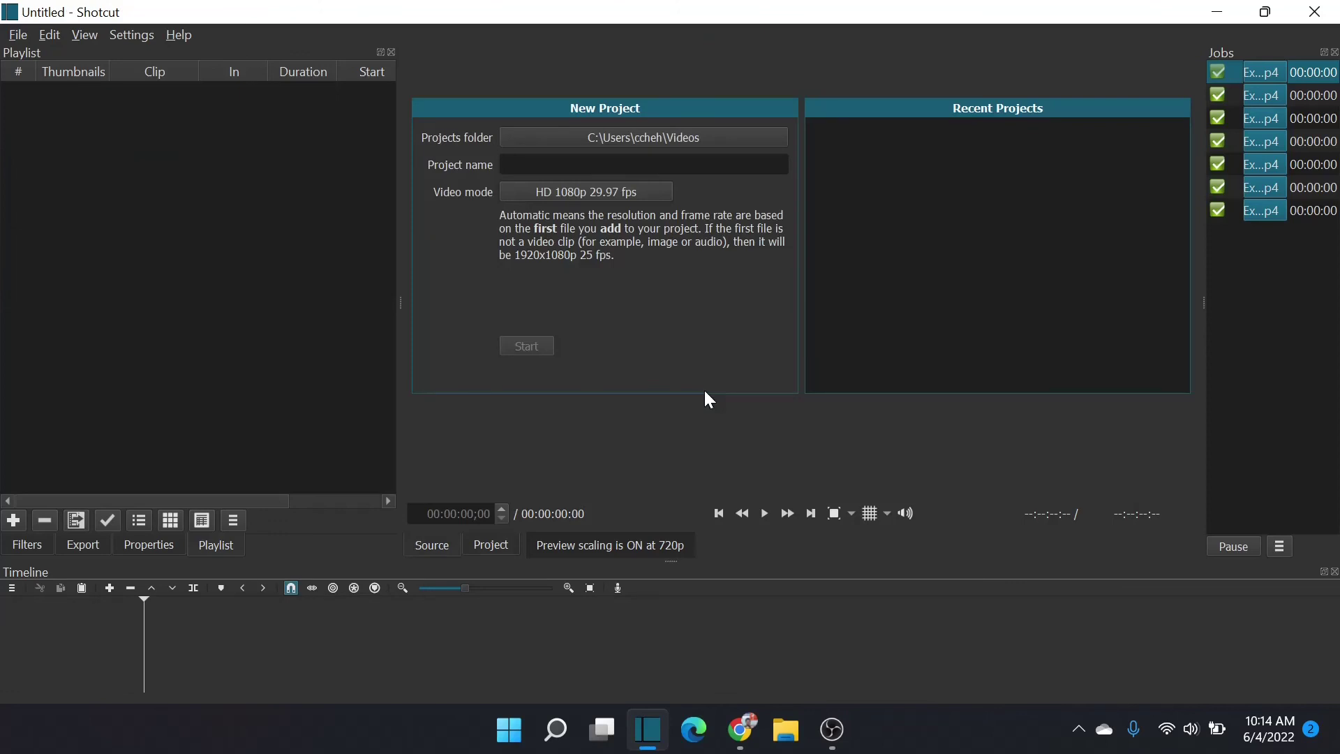